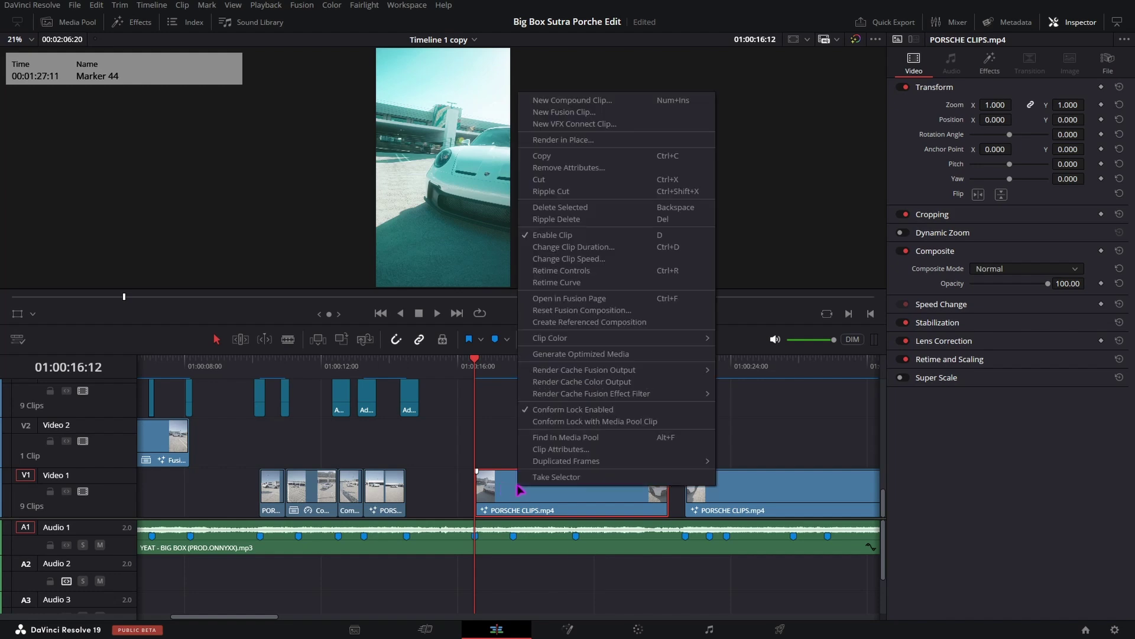
Show the PORSCHE CLIPS.mp4 retime curve, then turn Retime Curve off again.
left_click(556, 282)
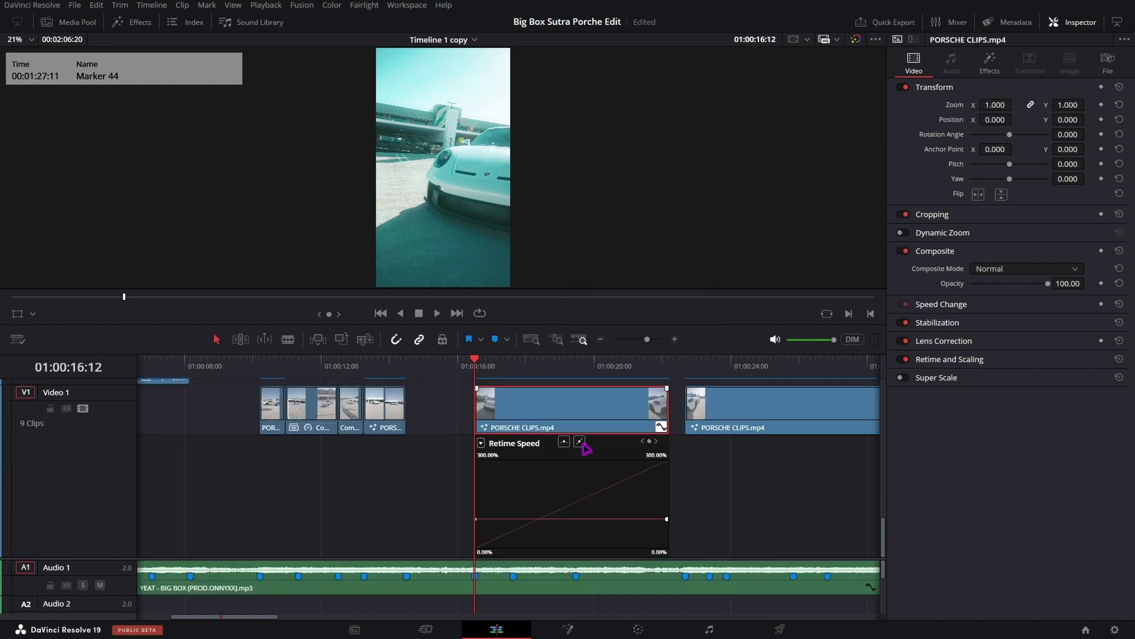
right_click(556, 416)
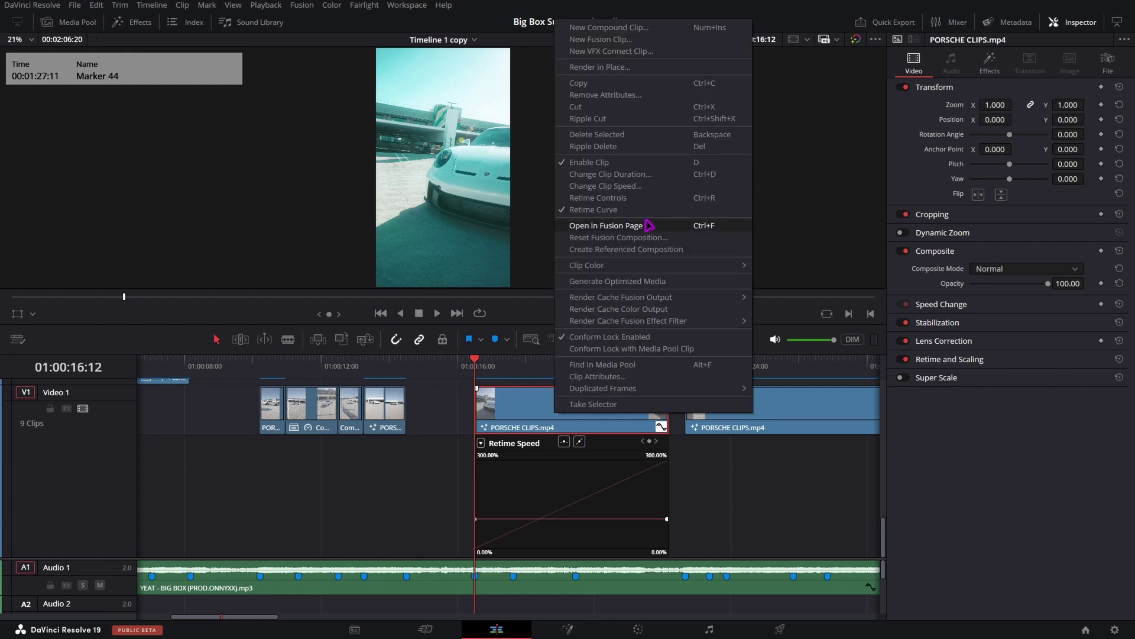
left_click(631, 210)
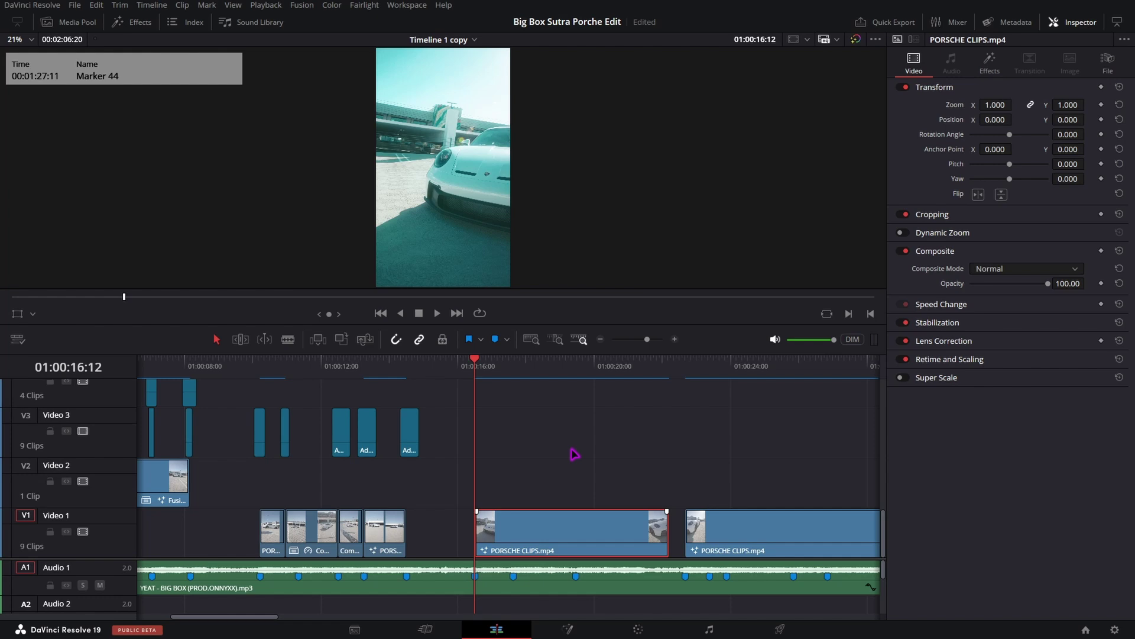
key("shift+Left")
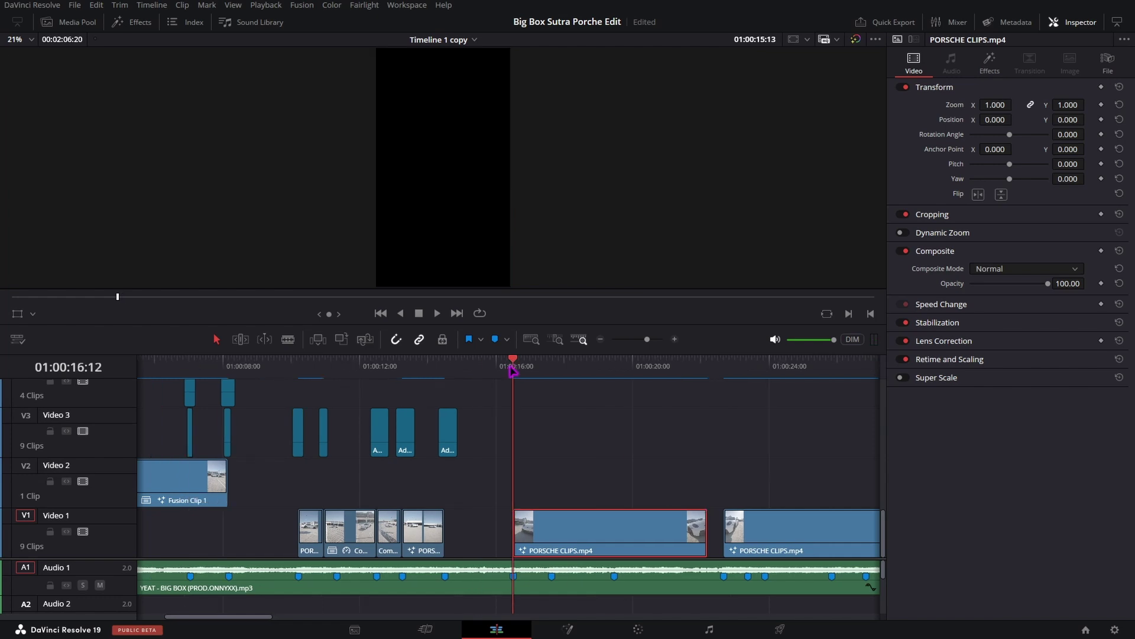
left_click(512, 365)
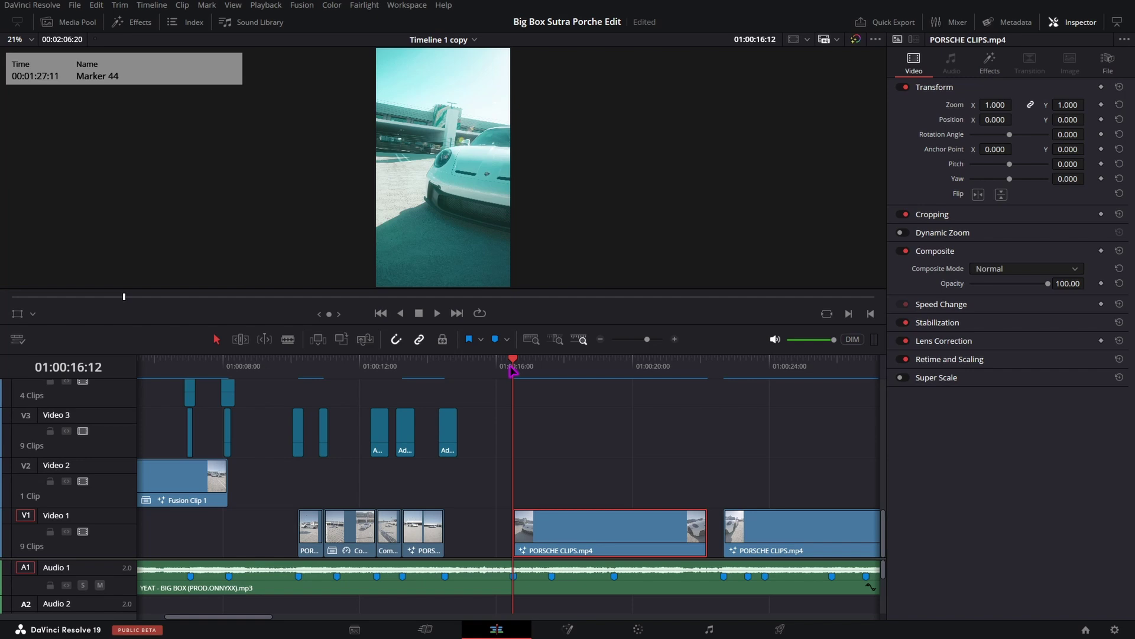
left_click(514, 576)
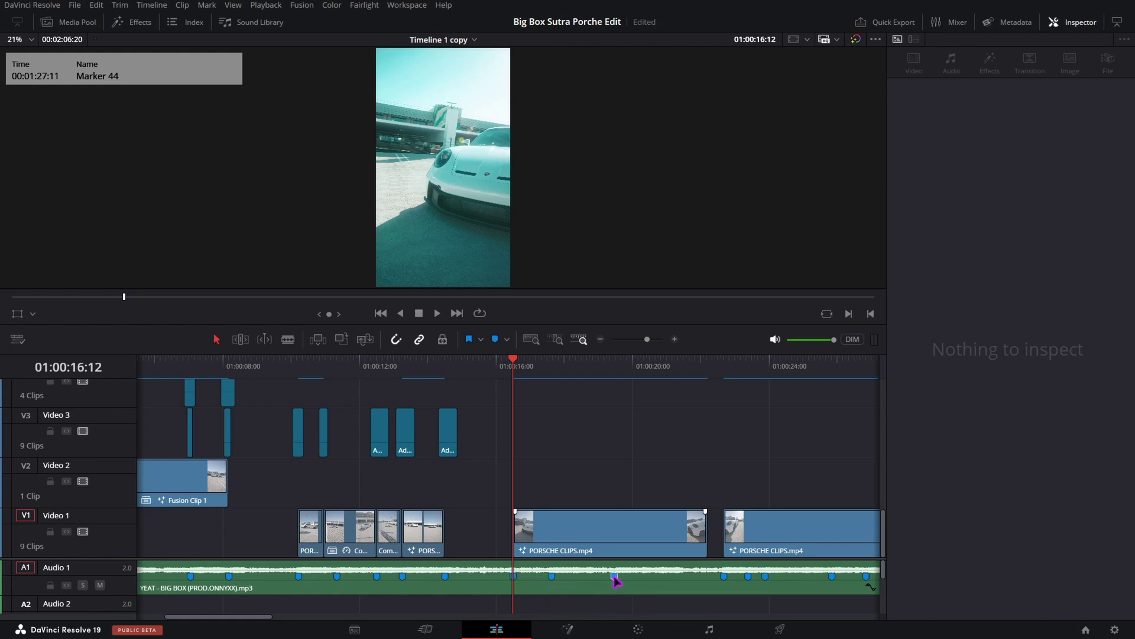
left_click(591, 526)
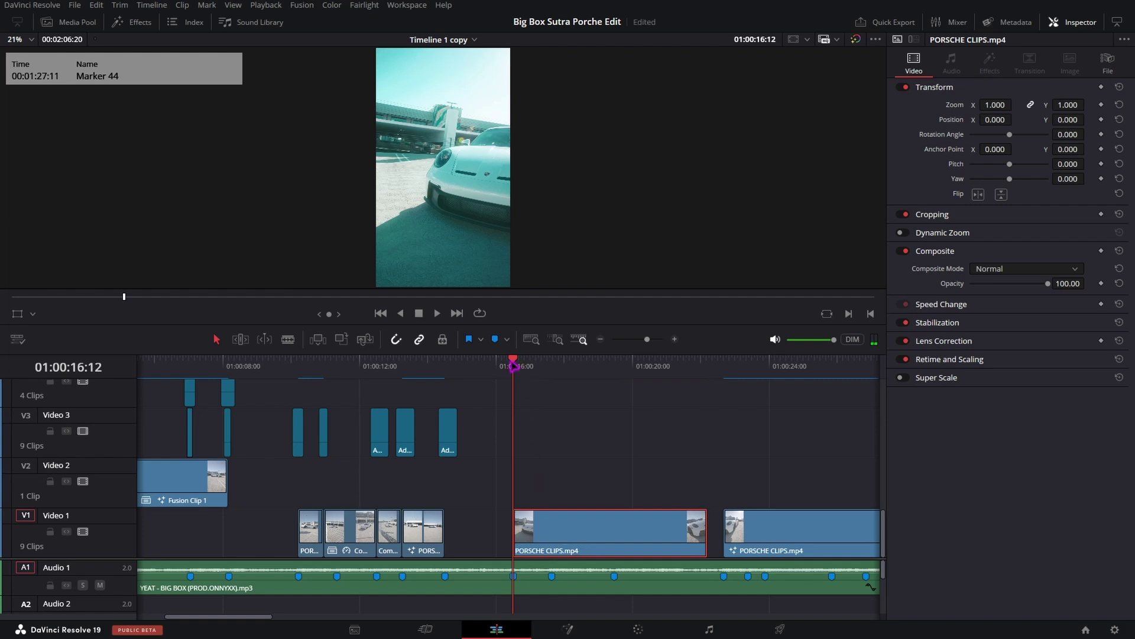
mouse_move(513, 362)
left_mouse_down()
mouse_move(532, 363)
mouse_move(515, 366)
left_mouse_up()
key("space")
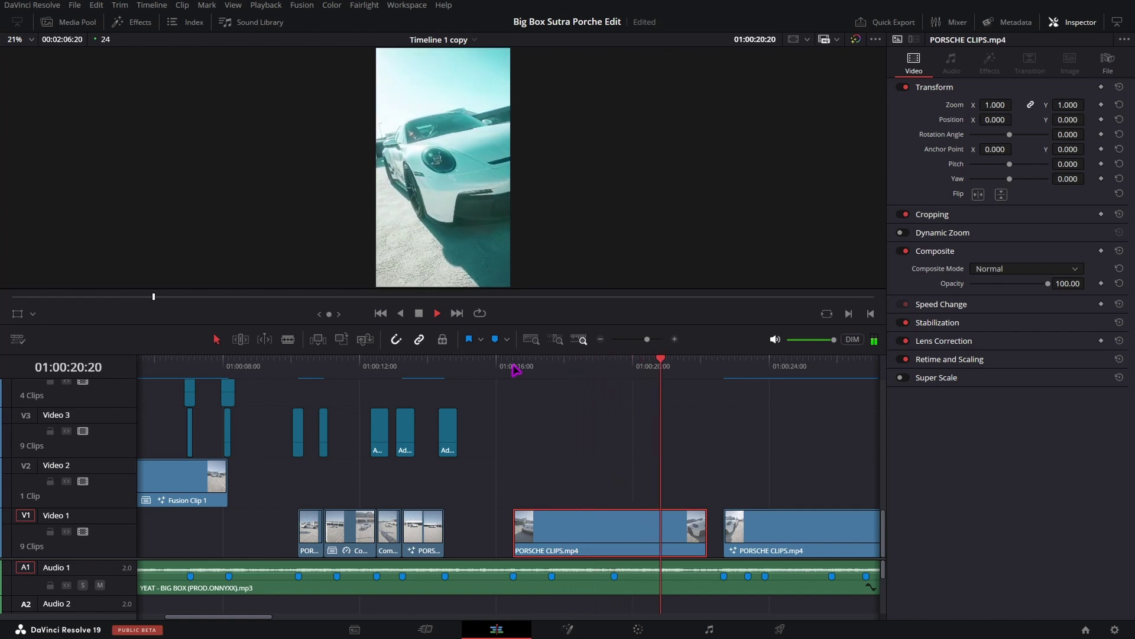
left_click_drag(515, 368, 609, 379)
scroll(503, 441, "right", 5)
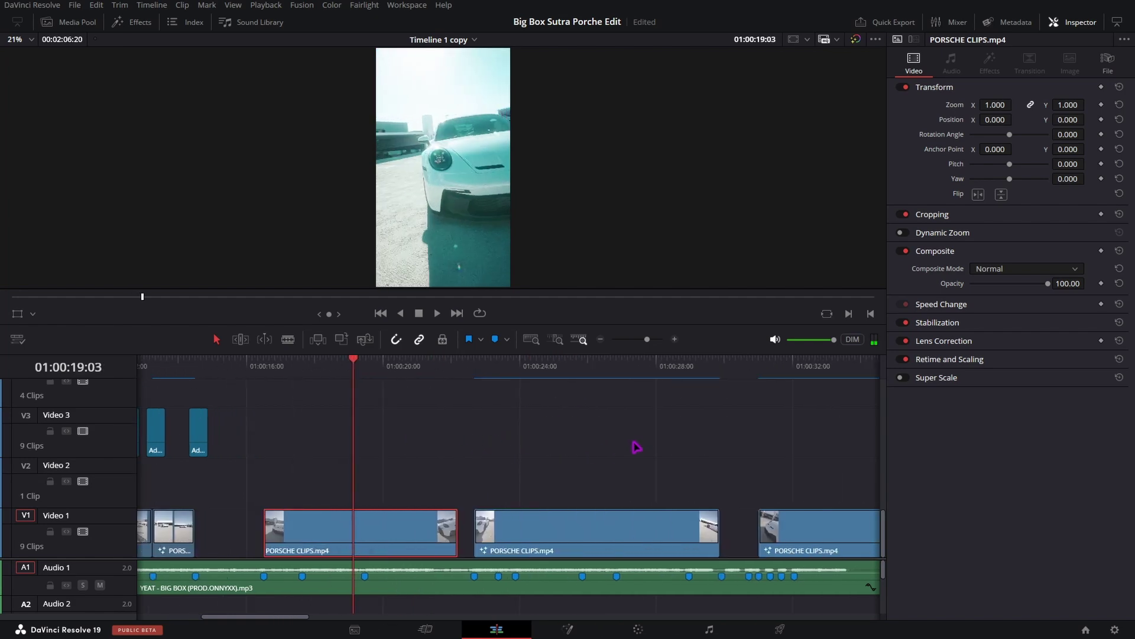
scroll(615, 450, "left", 5)
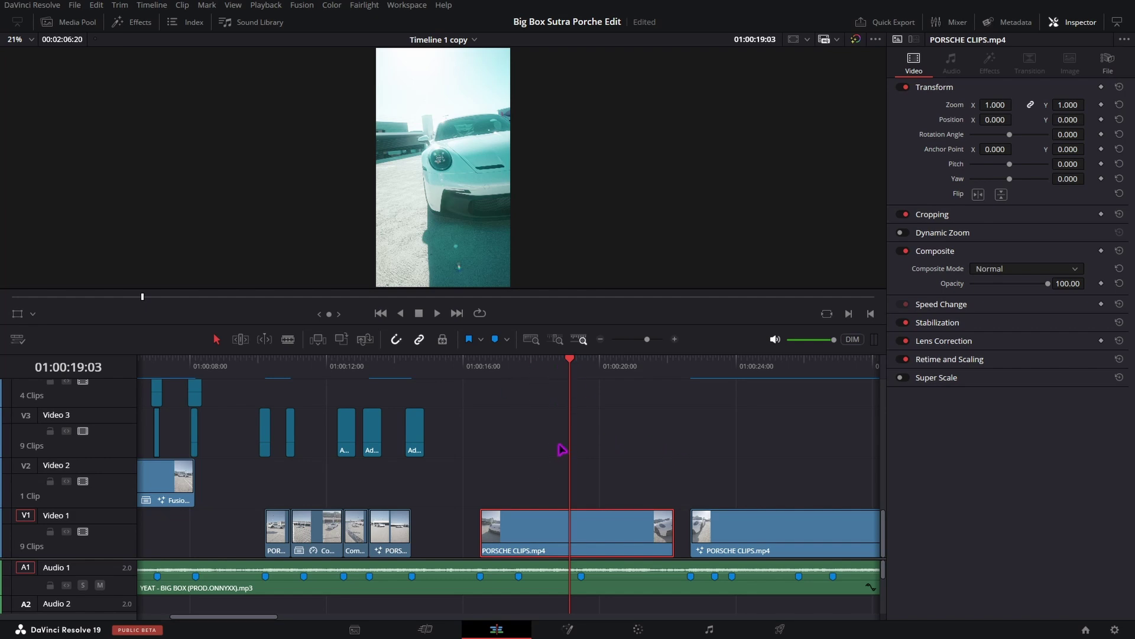
scroll(561, 450, "left", 3)
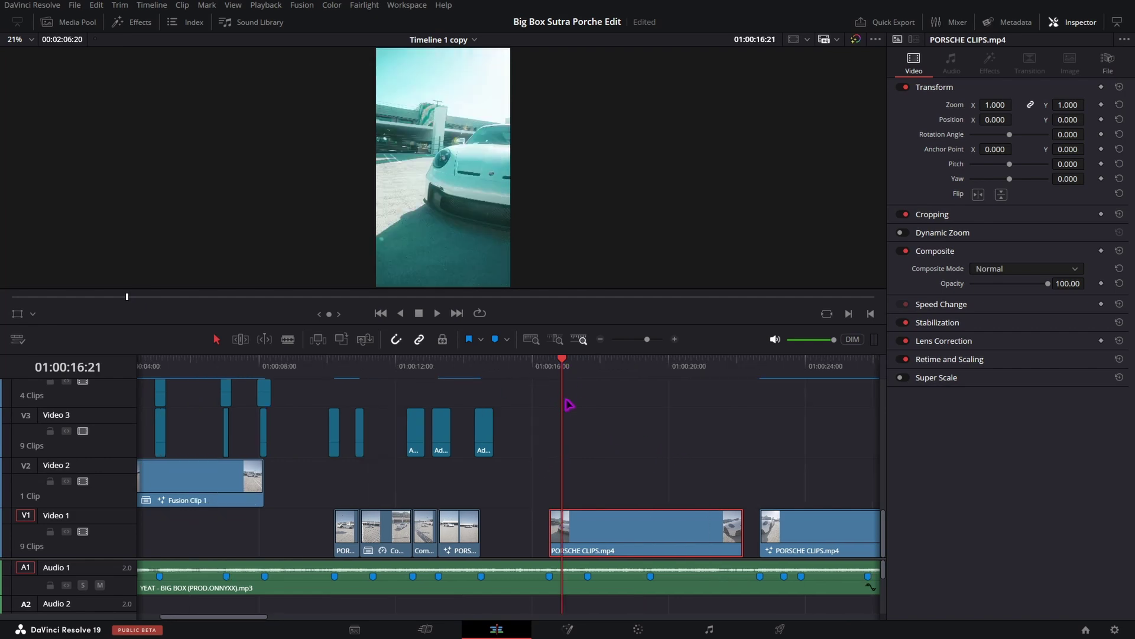
left_click(565, 366)
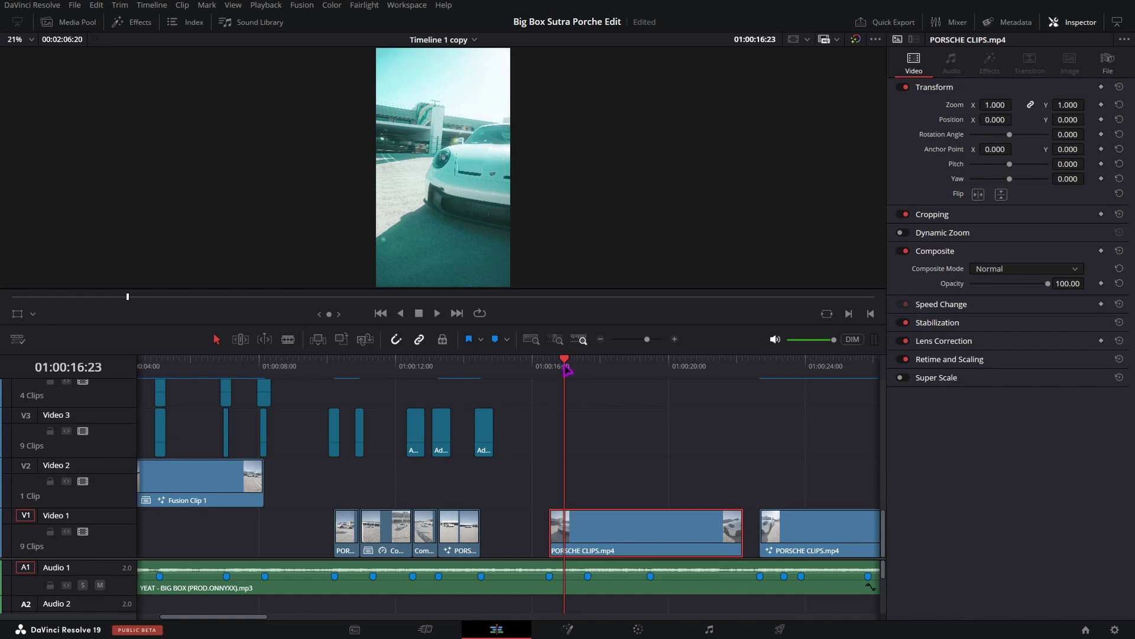
mouse_move(565, 363)
left_mouse_down()
mouse_move(550, 364)
mouse_move(743, 367)
mouse_move(580, 365)
left_mouse_up()
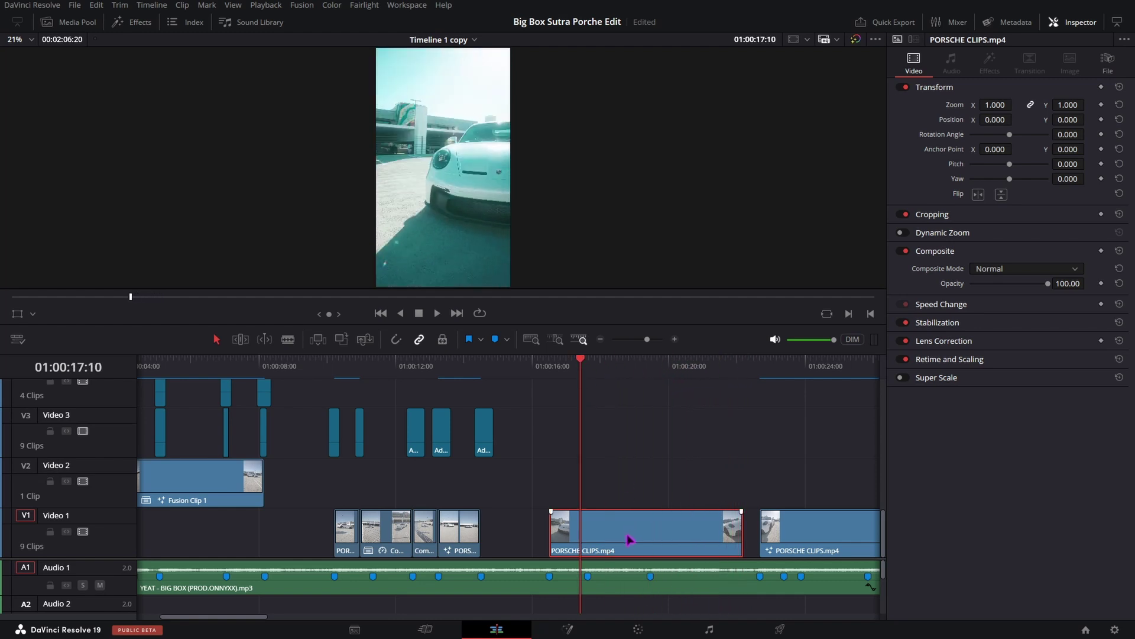
With snapping on, speed the clip up to 464% so it ends on the next beat marker.
key("ctrl+r")
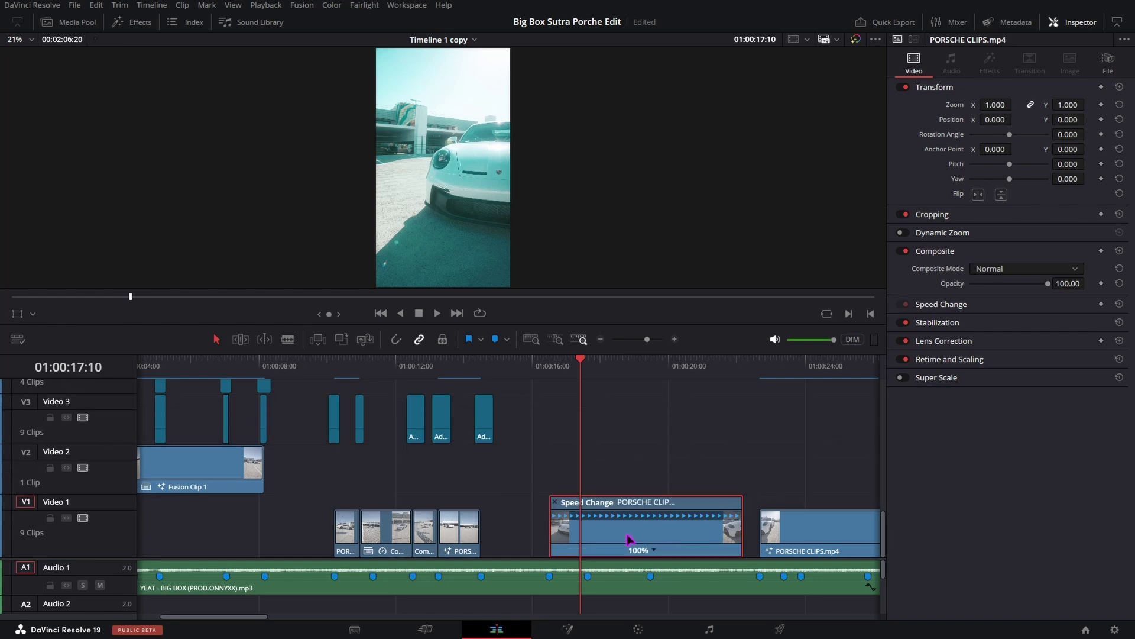
left_click_drag(742, 501, 604, 502)
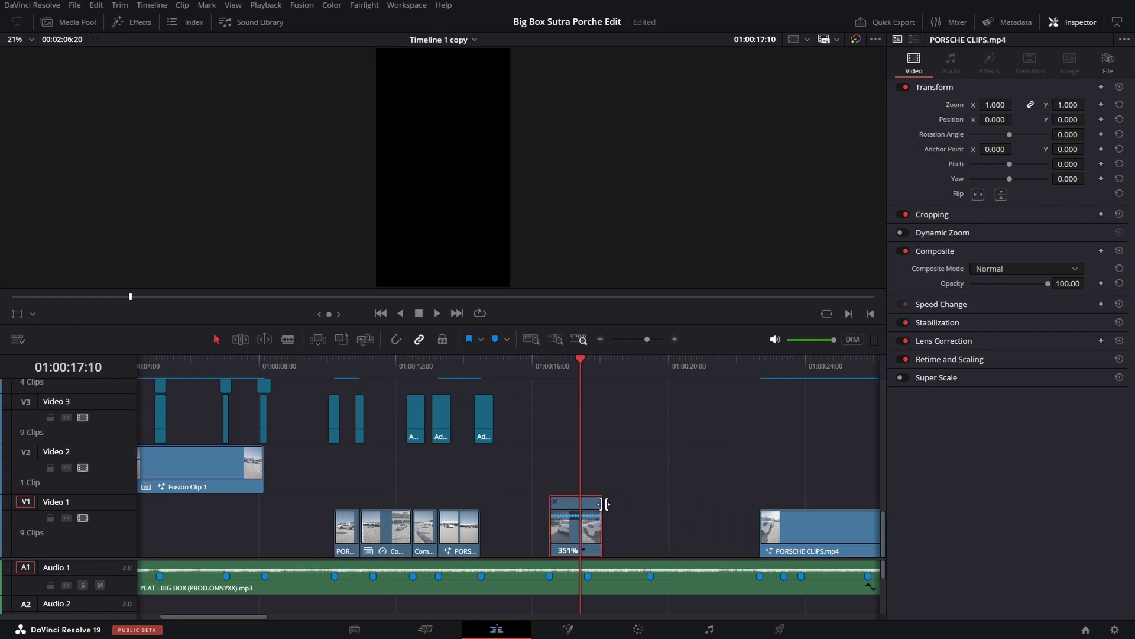
left_click(396, 339)
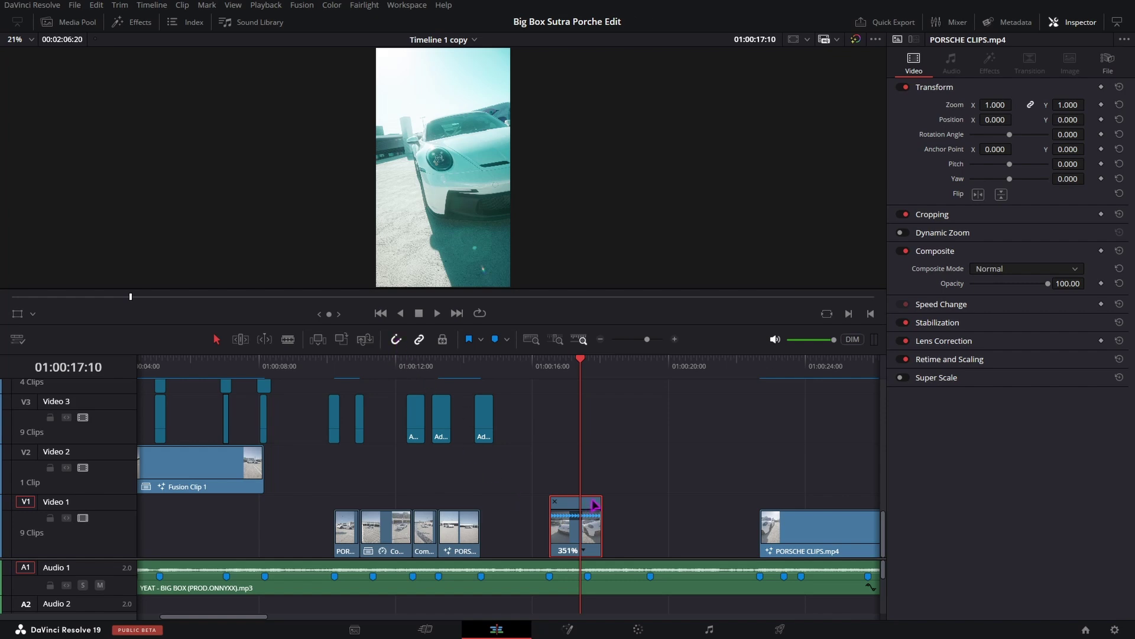
key("ctrl+equal")
left_click_drag(566, 501, 533, 502)
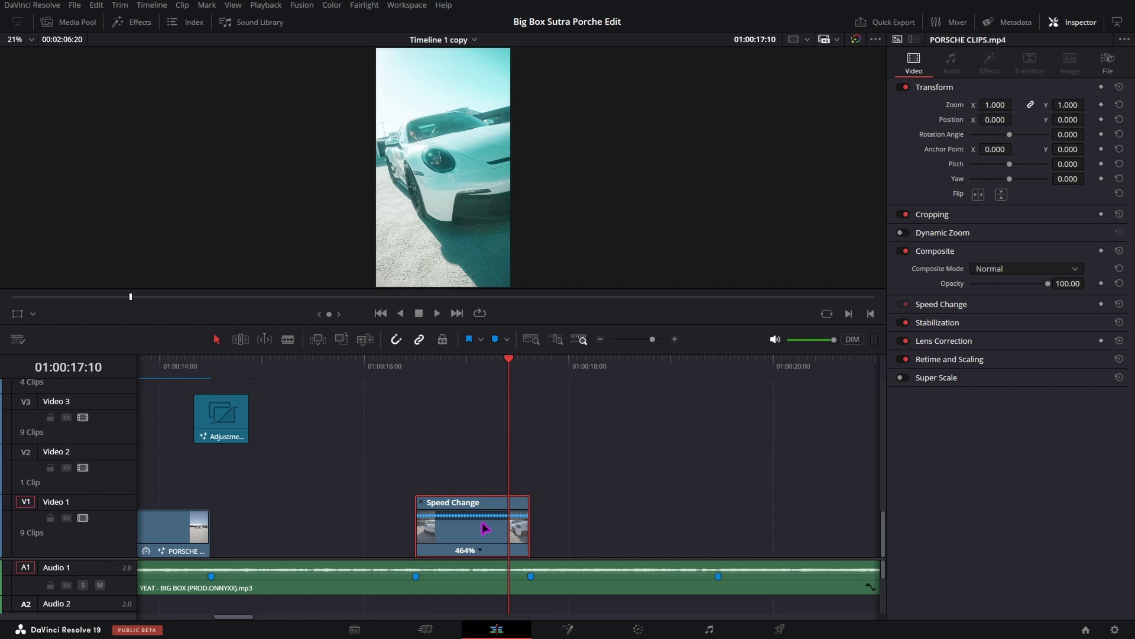
key("ctrl+r")
Preview the sped-up clip from Marker 44, then try a rotation tilt and undo it to 0.
left_click(415, 360)
mouse_move(418, 365)
left_mouse_down()
mouse_move(517, 365)
mouse_move(426, 380)
left_mouse_up()
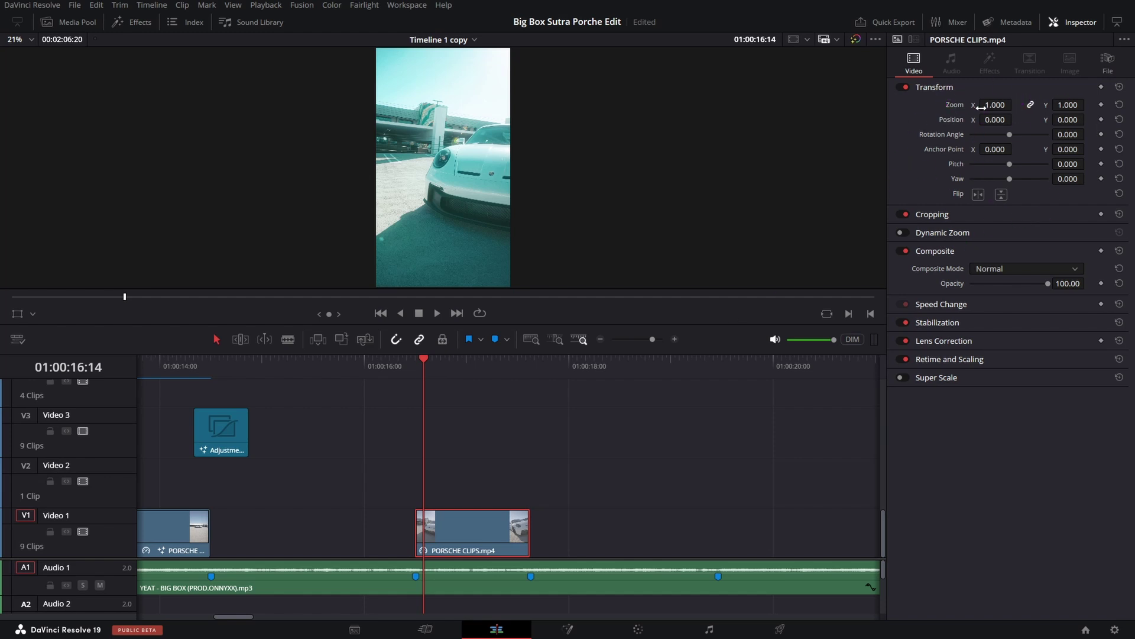
left_click_drag(1065, 130, 1005, 131)
key("ctrl+z")
right_click(473, 530)
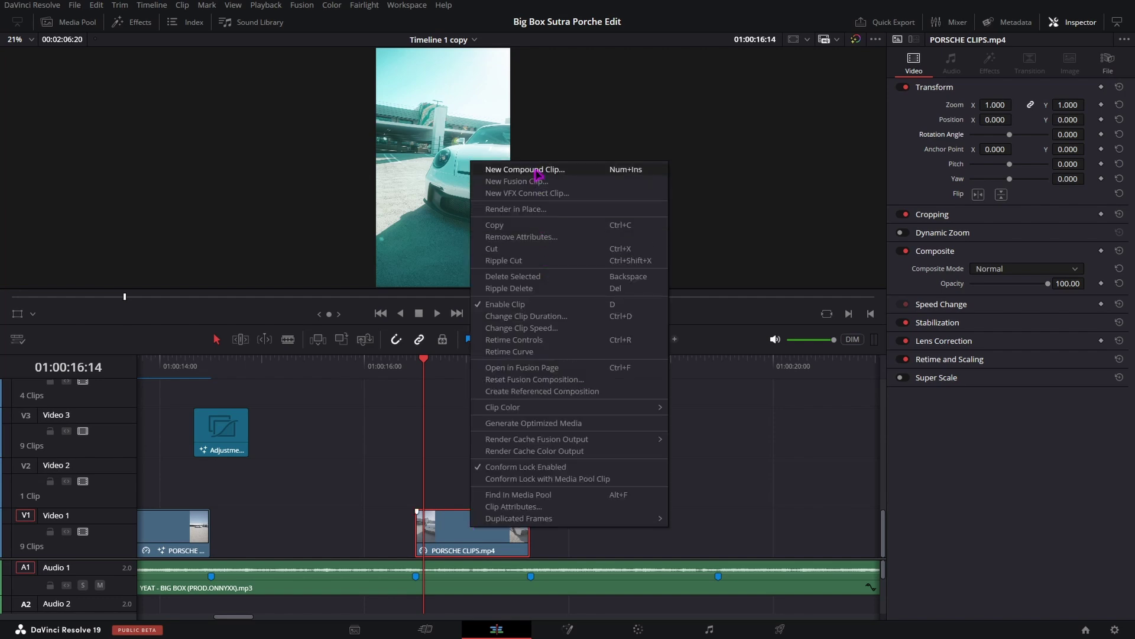
left_click(537, 170)
left_click(649, 350)
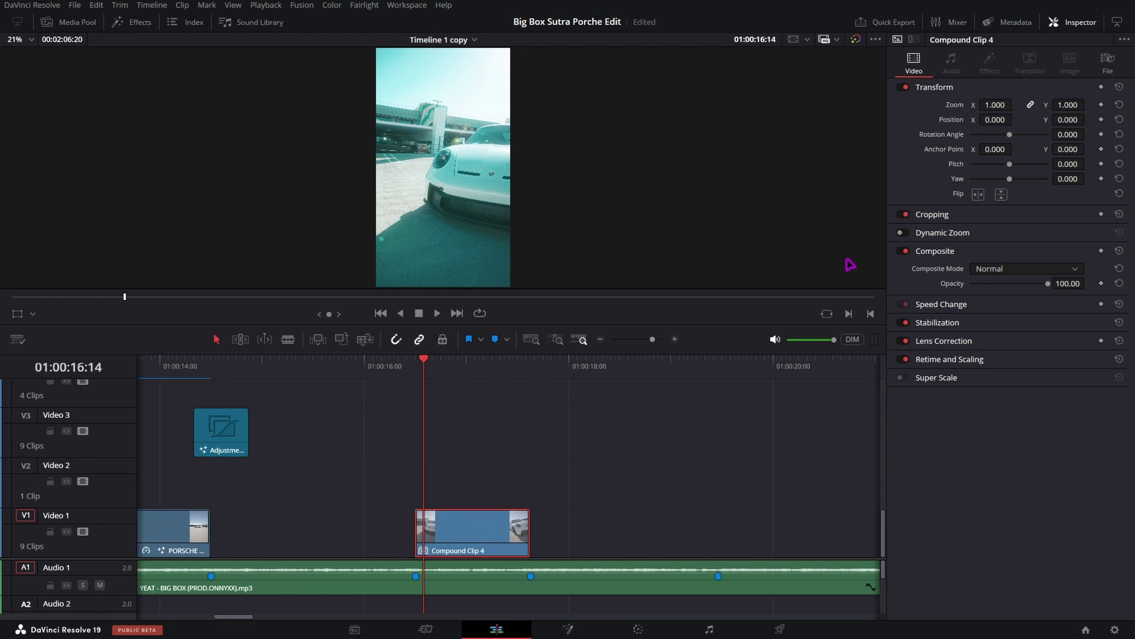
left_click(1106, 66)
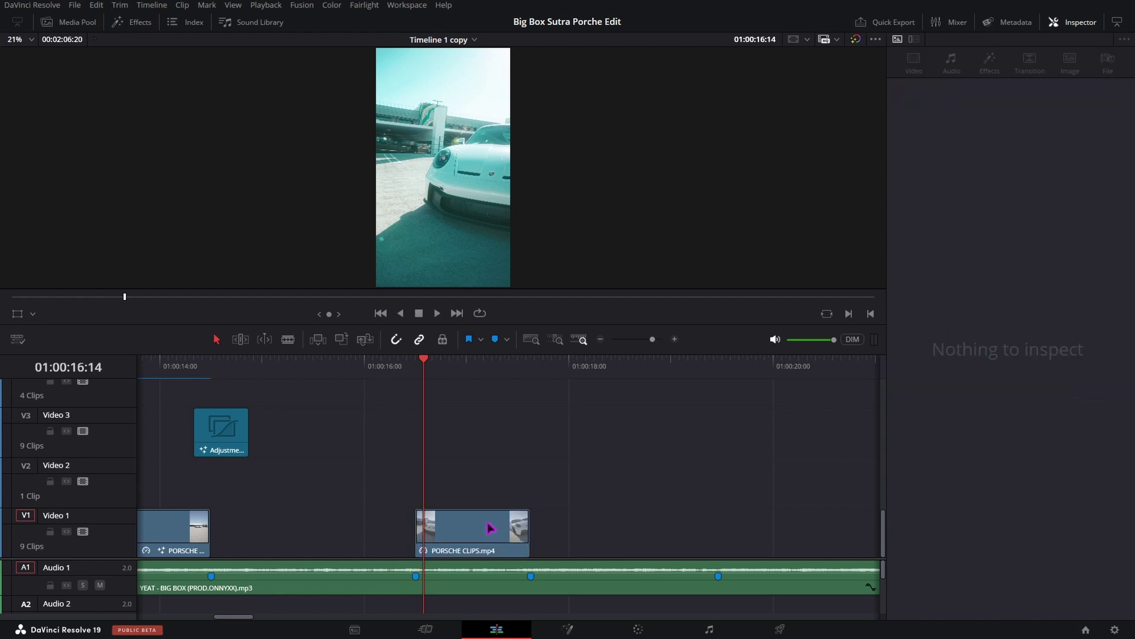
left_click(490, 527)
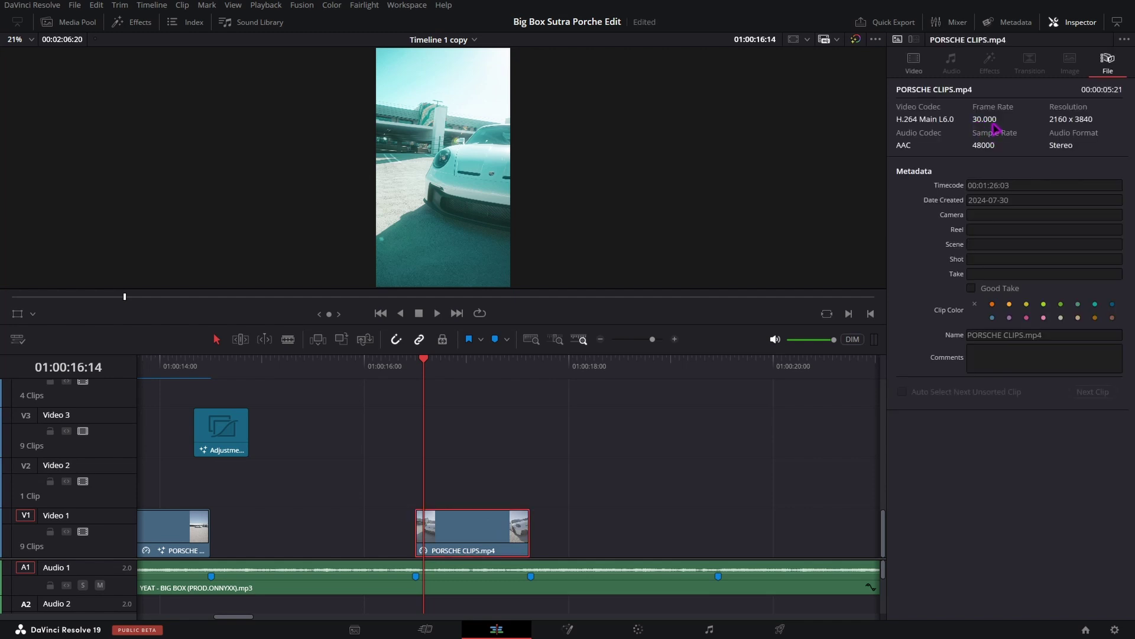
key("alt+c")
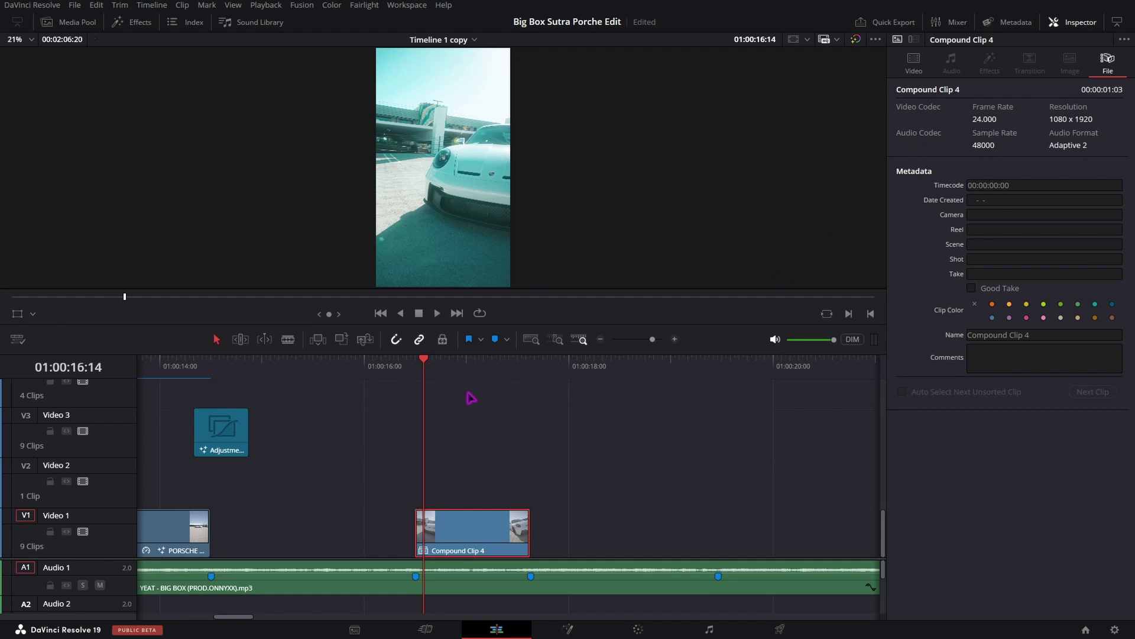
left_click(914, 59)
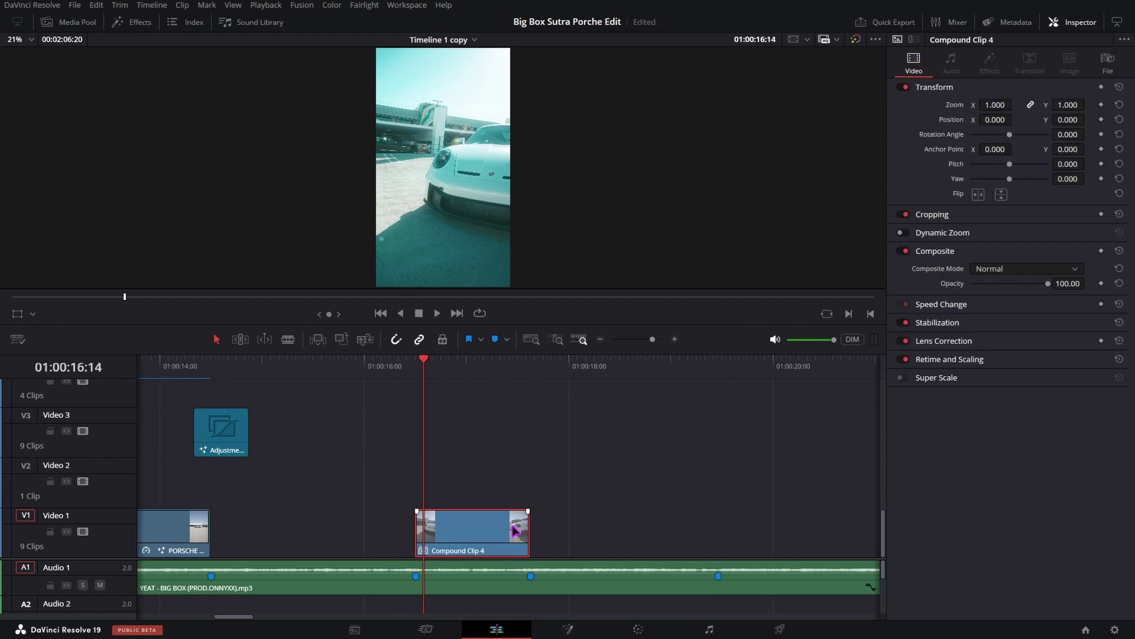
key("ctrl+z")
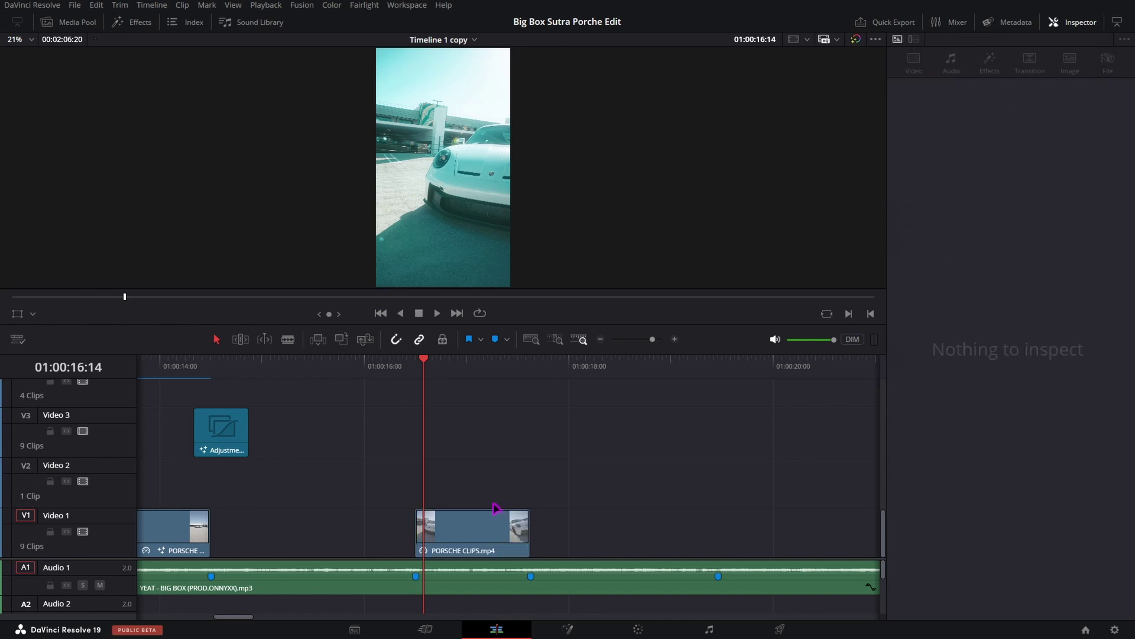
left_click(467, 534)
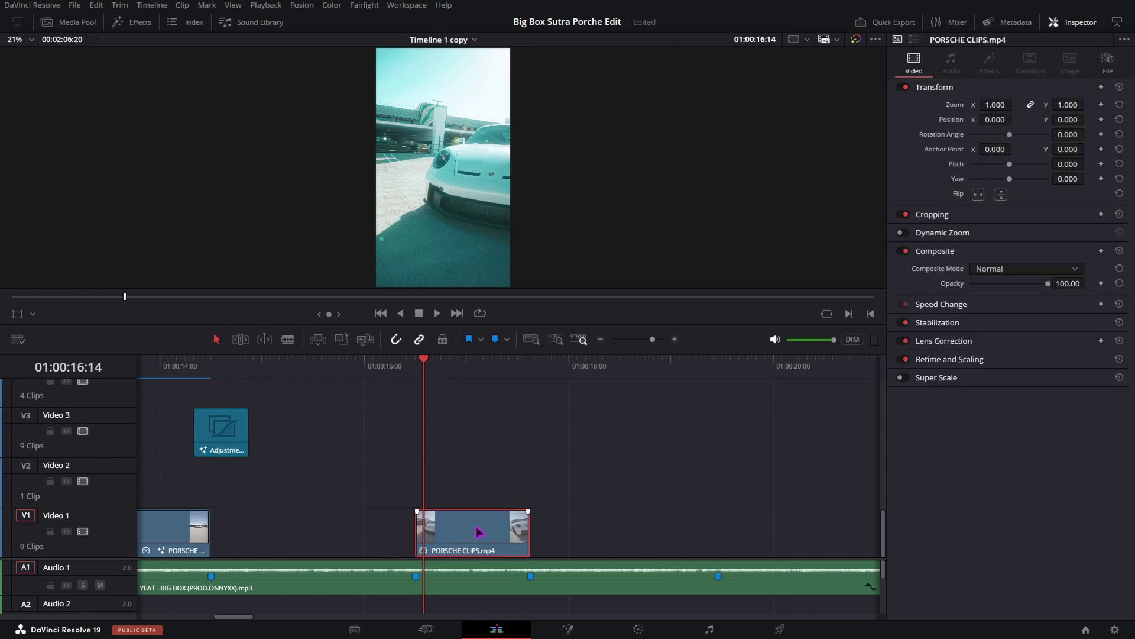
Apply CarVinci Ultra Speedramping Plugin from Effects > CarVinci Resolve to the PORSCHE CLIPS.mp4 clip.
left_click(132, 23)
left_click(20, 138)
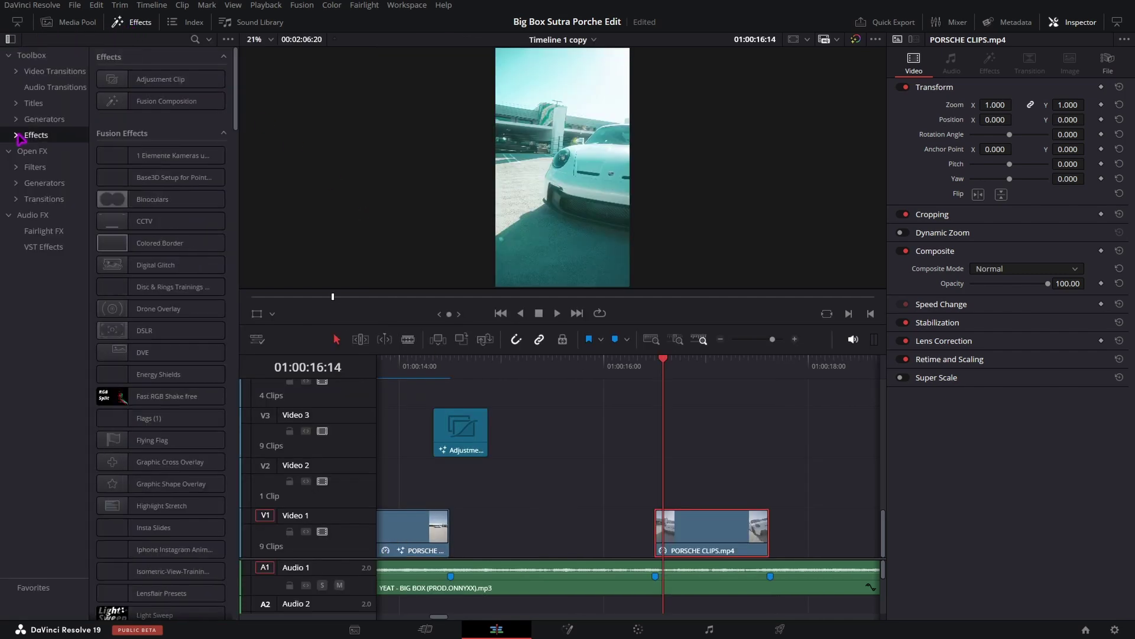
left_click(17, 136)
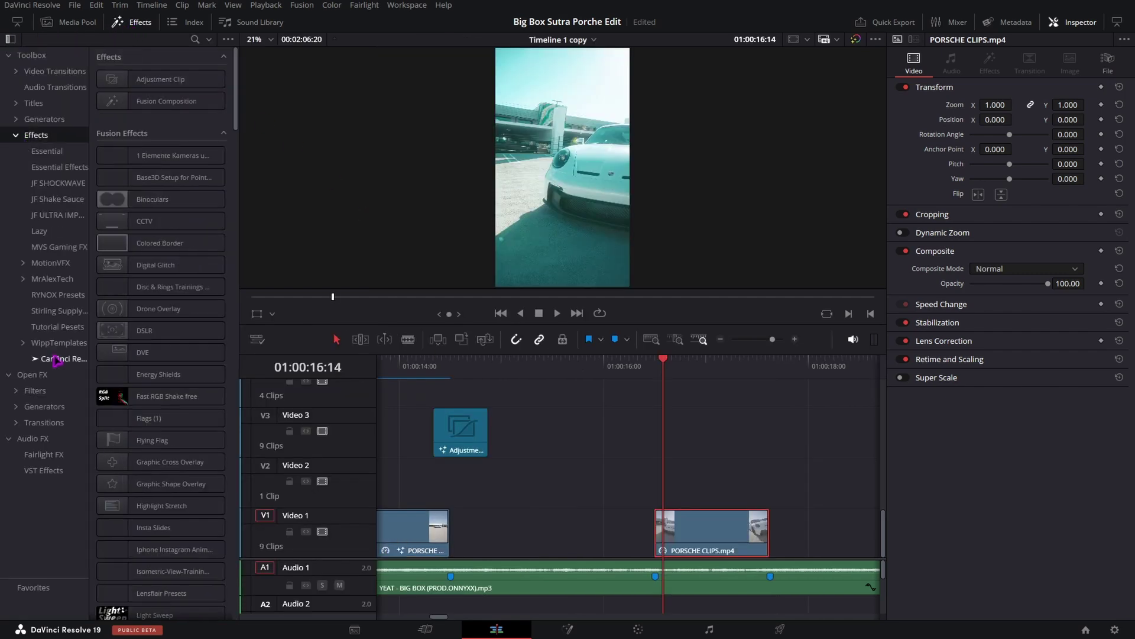
left_click(83, 358)
left_click_drag(113, 340, 53, 307)
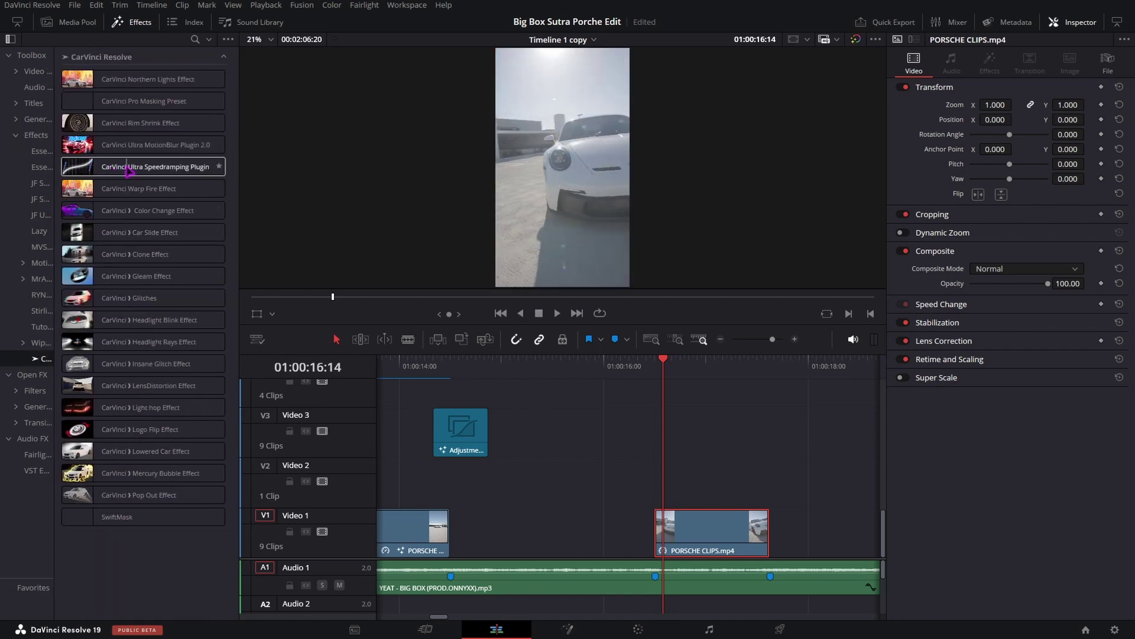
left_click_drag(201, 173, 691, 531)
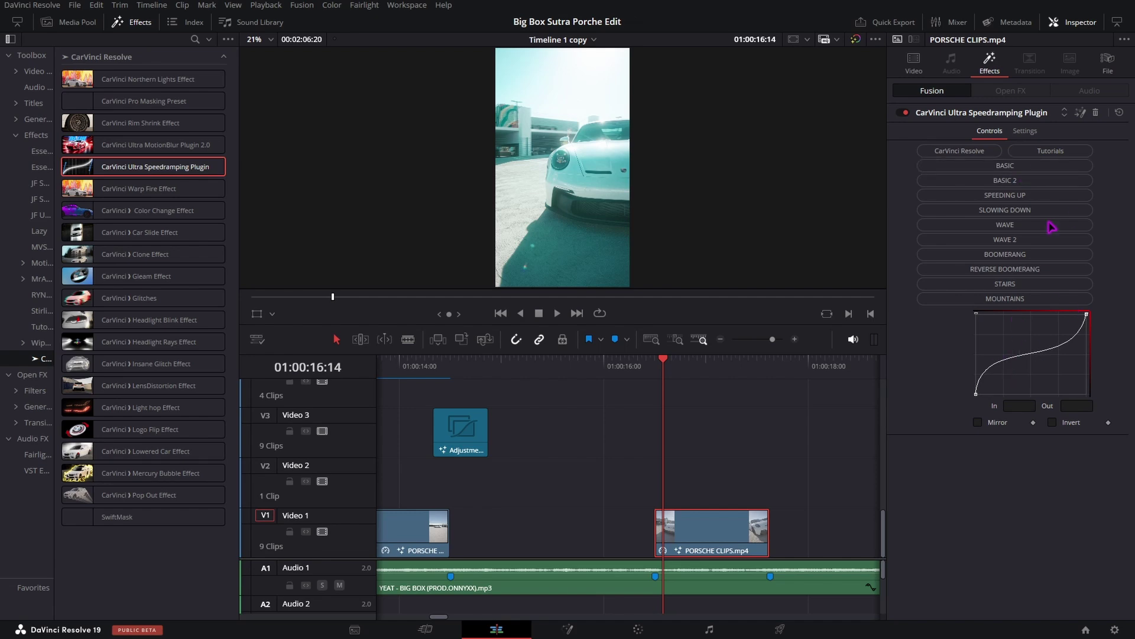
Close the effects library and preview the default S-shaped speed ramp from the clip start.
left_click(134, 23)
left_click_drag(424, 358, 417, 358)
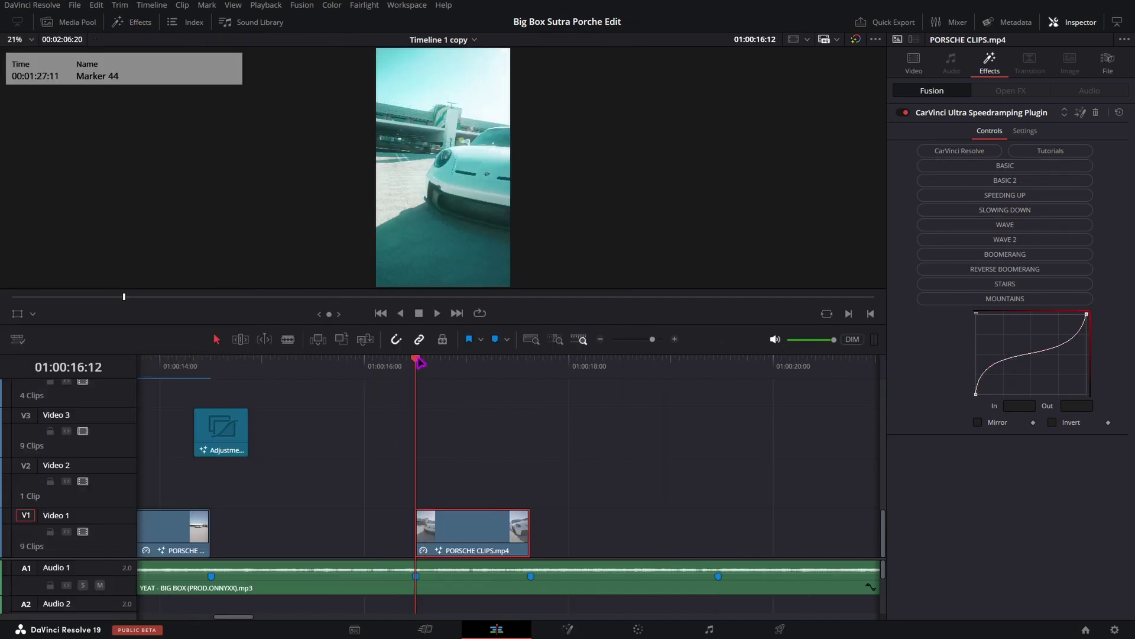
key("space")
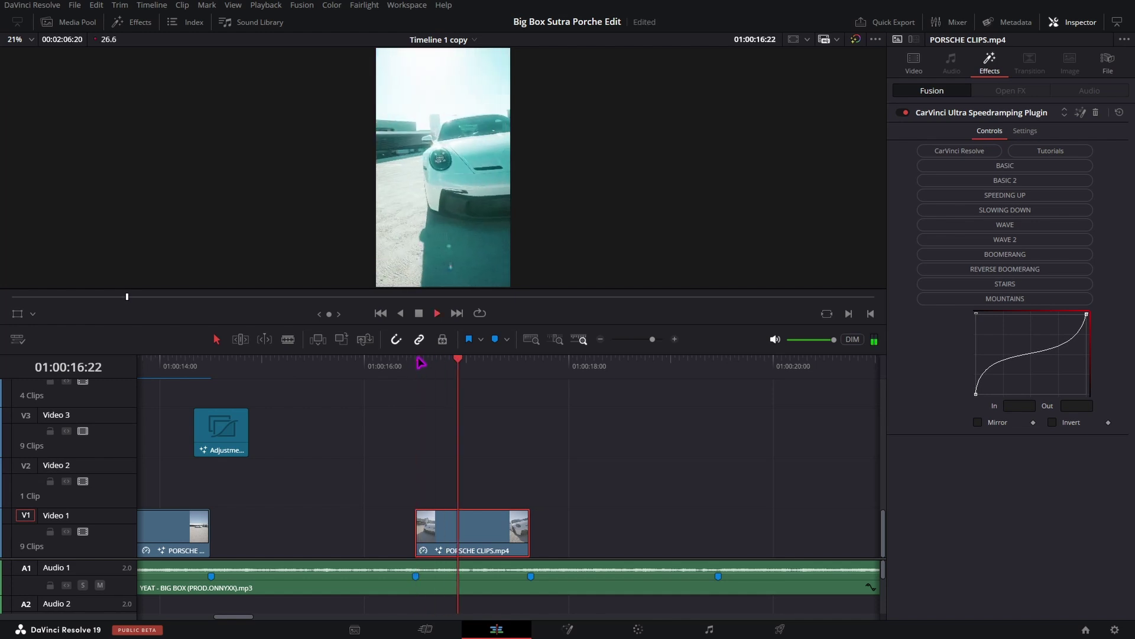
key("space")
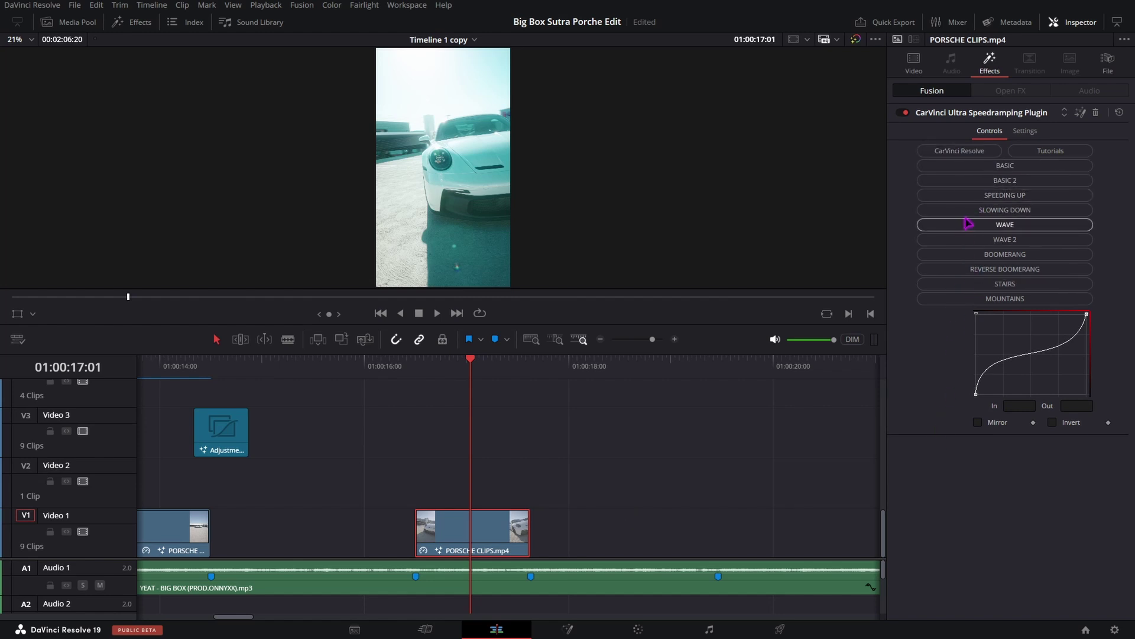
Switch the ramp to the BOOMERANG preset and replay the clip from Marker 44.
left_click(964, 260)
left_click(416, 360)
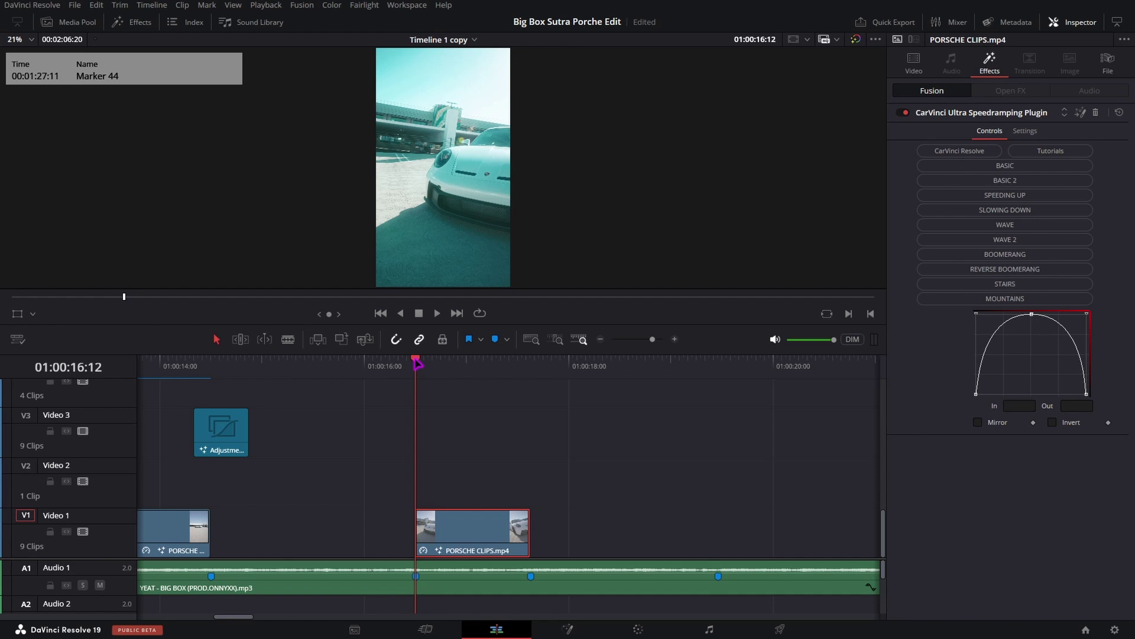
key("space")
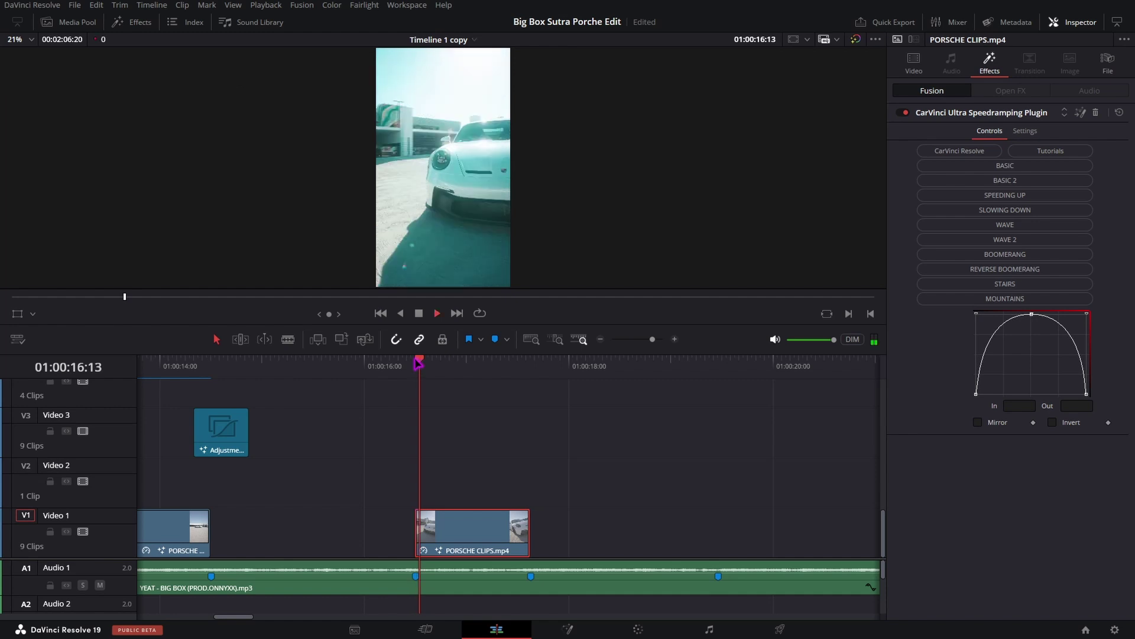
left_click(417, 362)
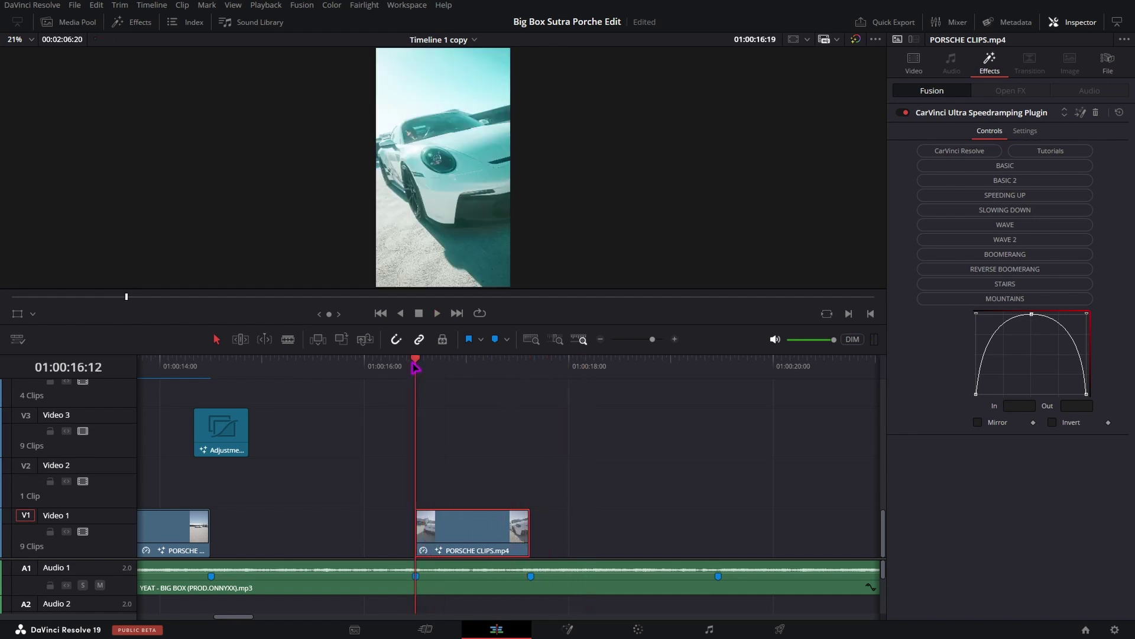
left_click(416, 366)
left_click(415, 366)
Render-cache the CarVinci Ultra Speedramping Plugin effect on the Porsche clip.
key("space")
right_click(468, 536)
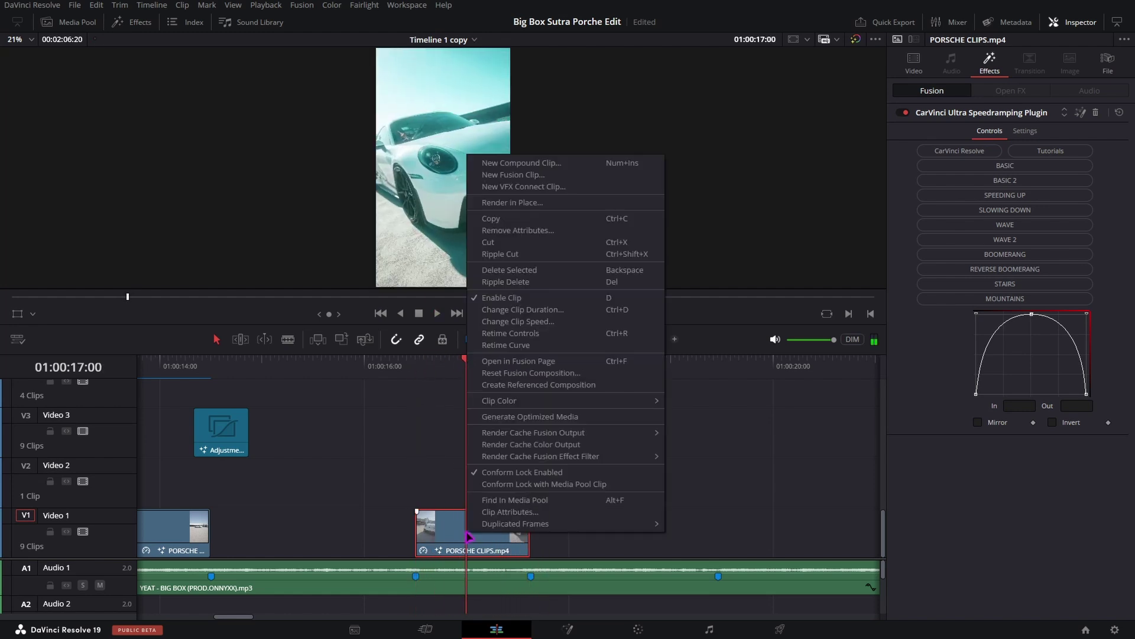
mouse_move(509, 457)
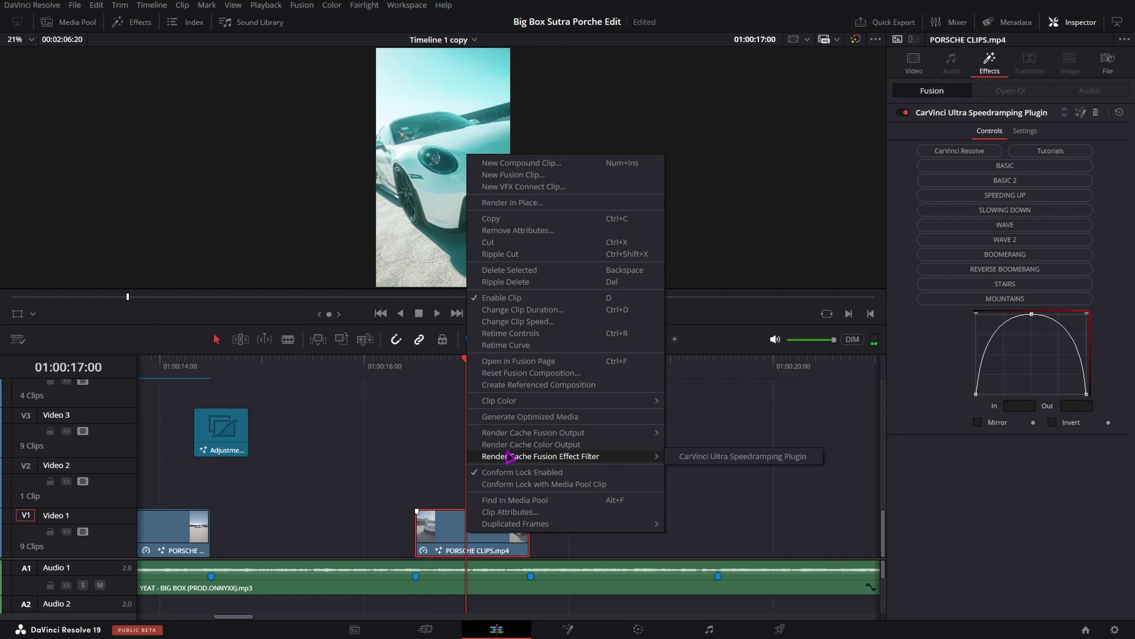
left_click(715, 457)
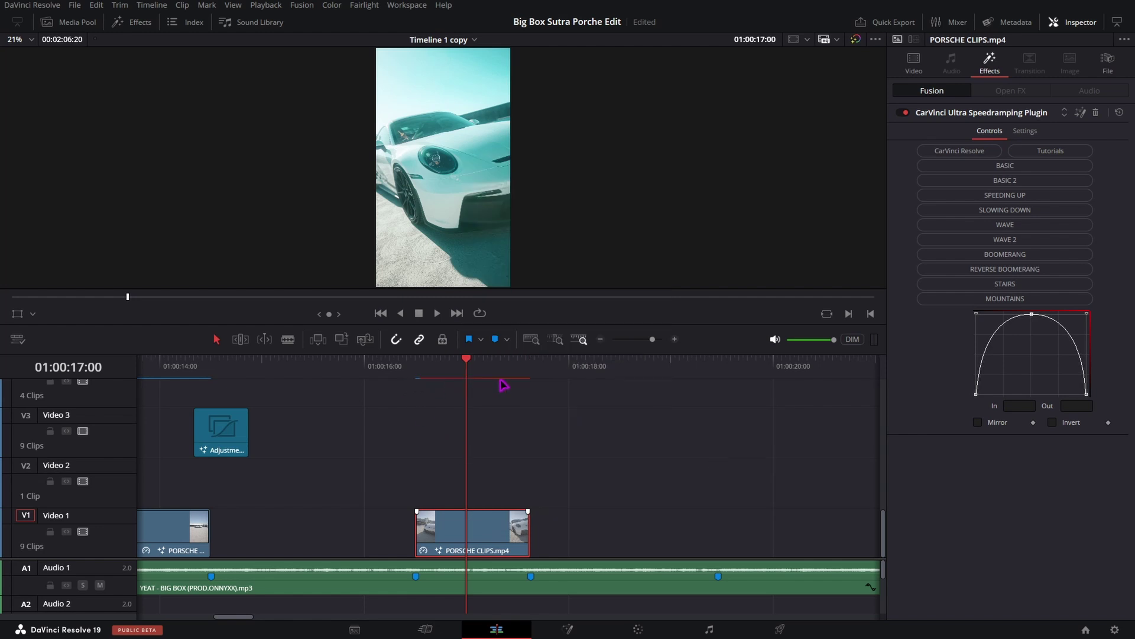
Set Playback > Render Cache to Smart and replay the cached clip from Marker 44.
left_click(264, 6)
mouse_move(323, 63)
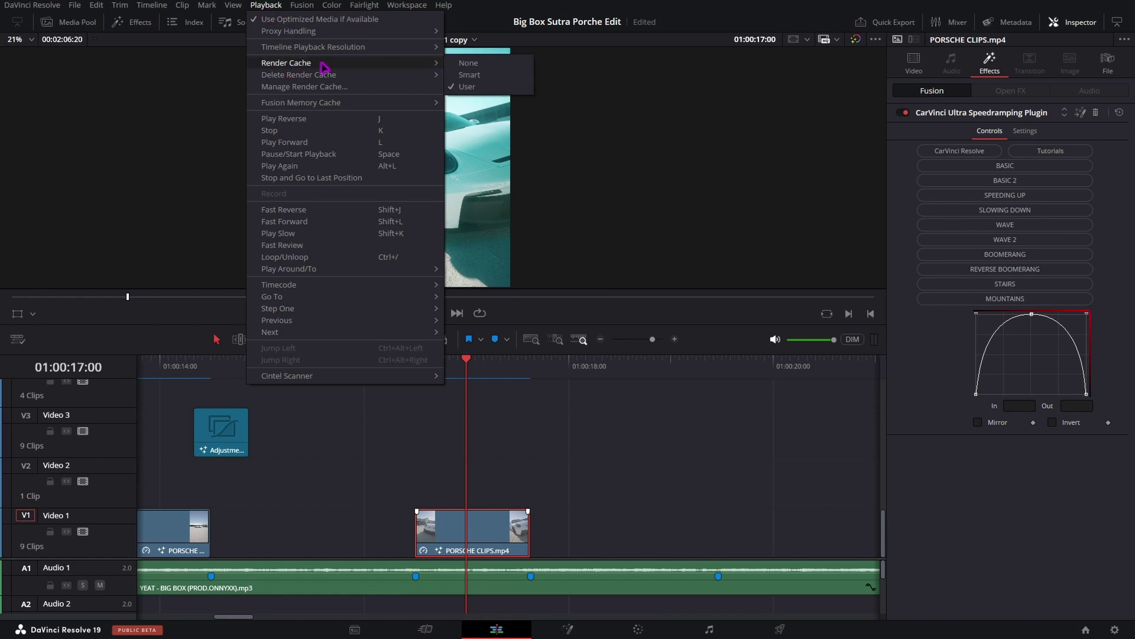
left_click(473, 75)
left_click(416, 363)
key("space")
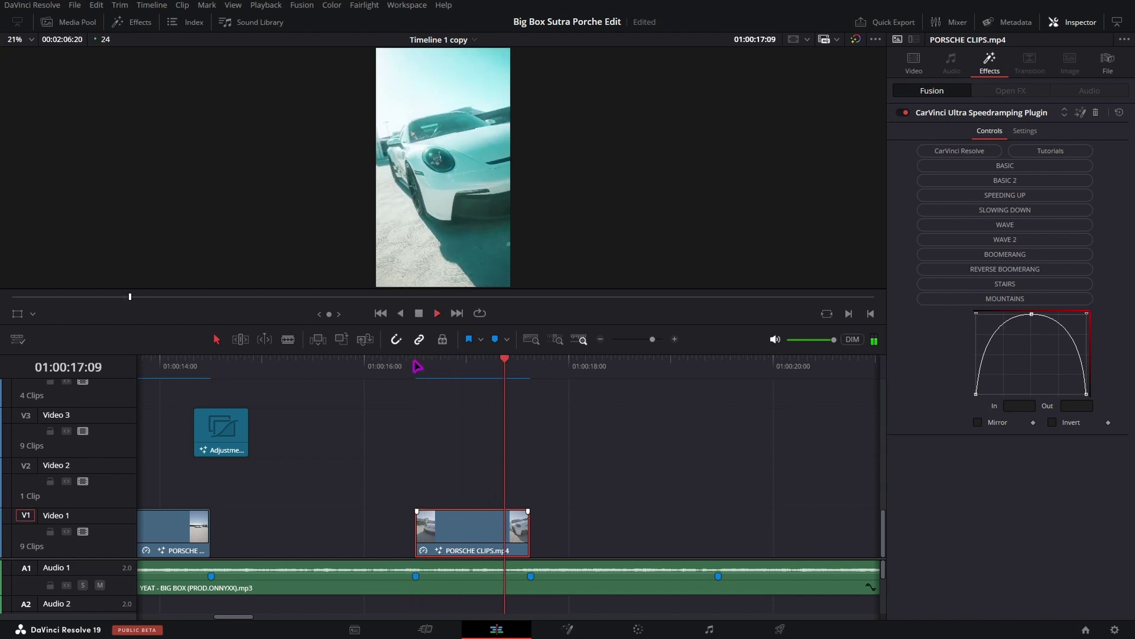
left_click(418, 365)
key("space")
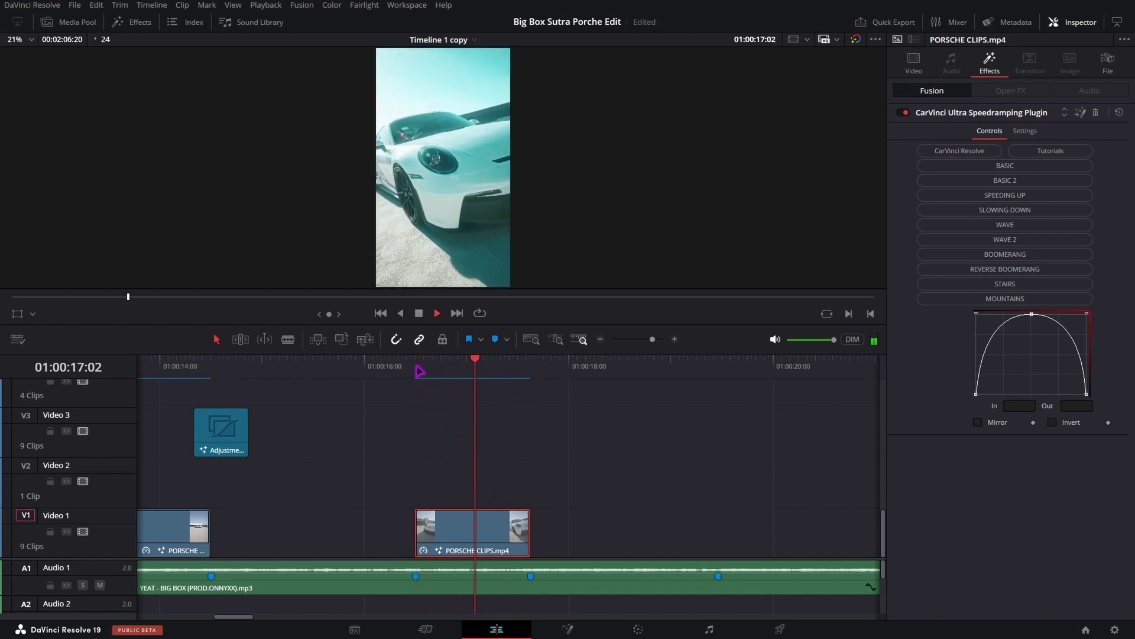
Move the speed curve's peak to In 0.797946 and soften its initial rise, saving the project.
left_click(420, 371)
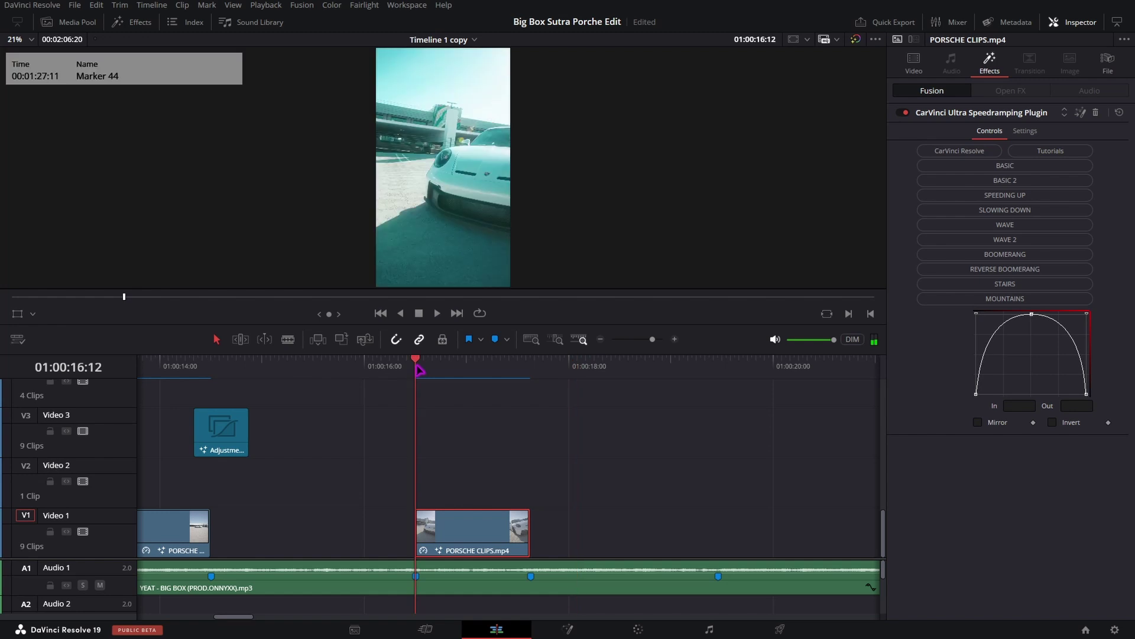
mouse_move(420, 370)
left_mouse_down()
mouse_move(523, 380)
mouse_move(509, 380)
left_mouse_up()
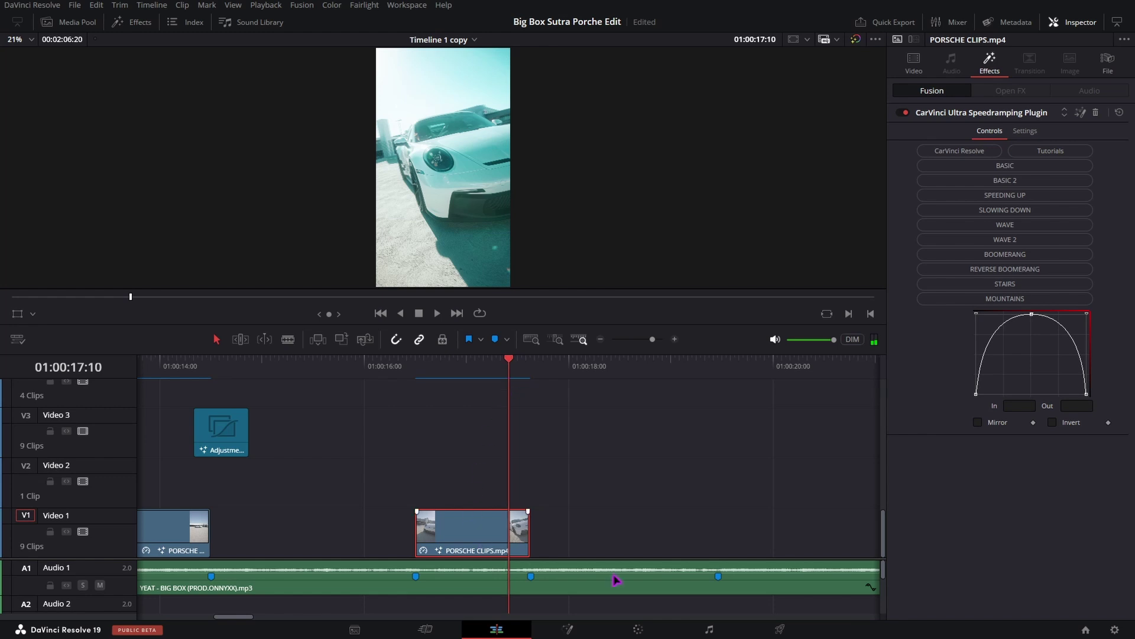
left_click(1032, 315)
key("ctrl+s")
left_click_drag(1020, 405, 1055, 405)
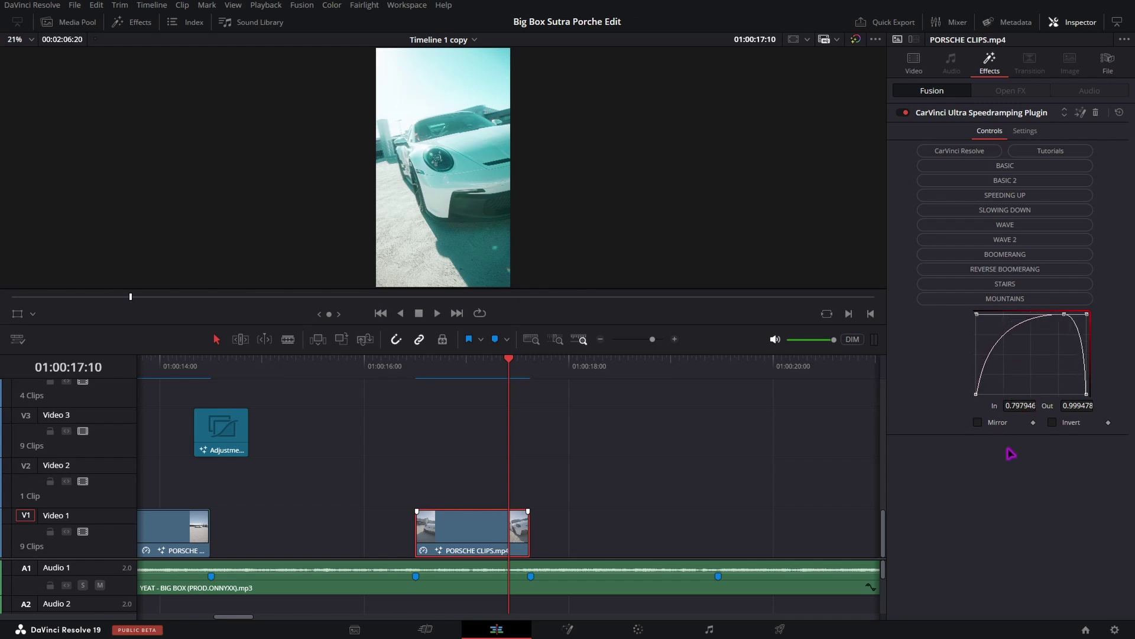
left_click_drag(976, 315, 994, 317)
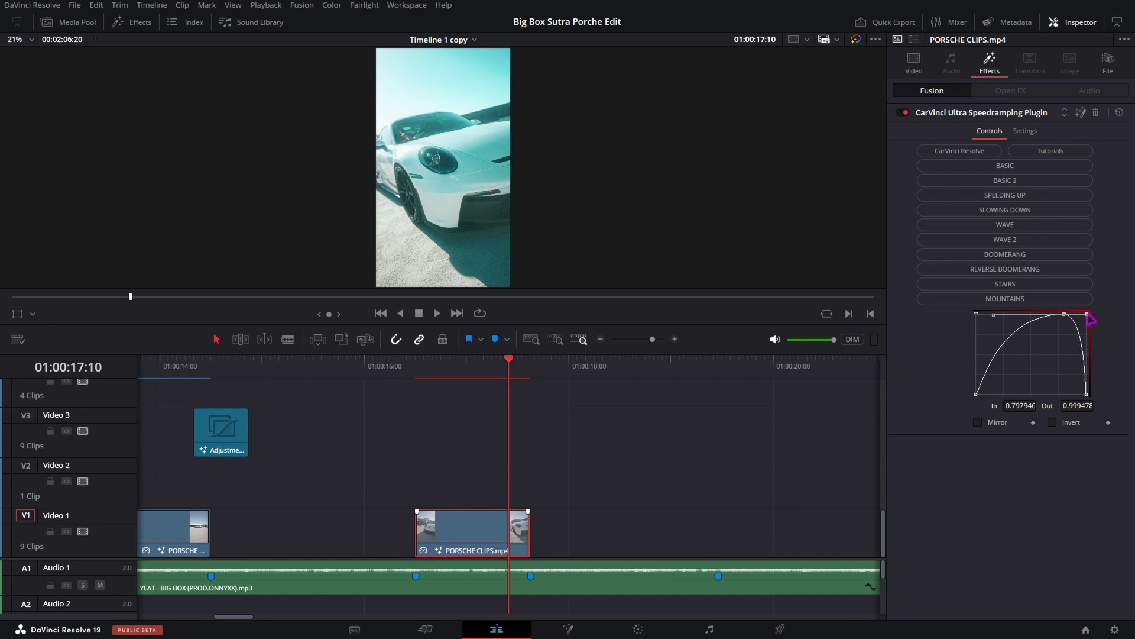
left_click(416, 362)
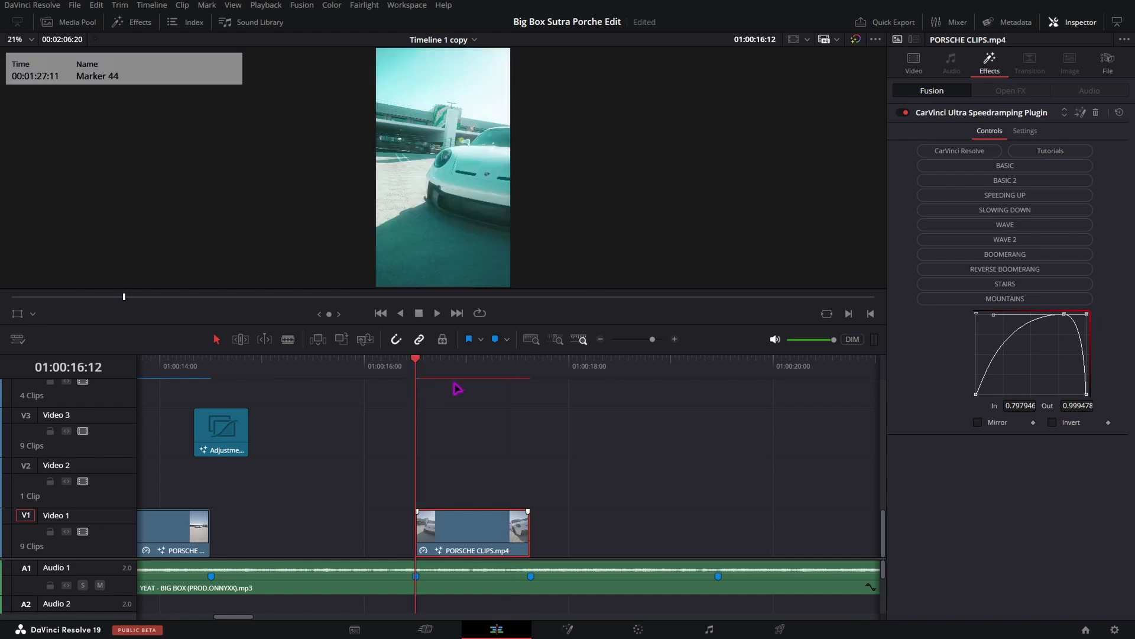
key("space")
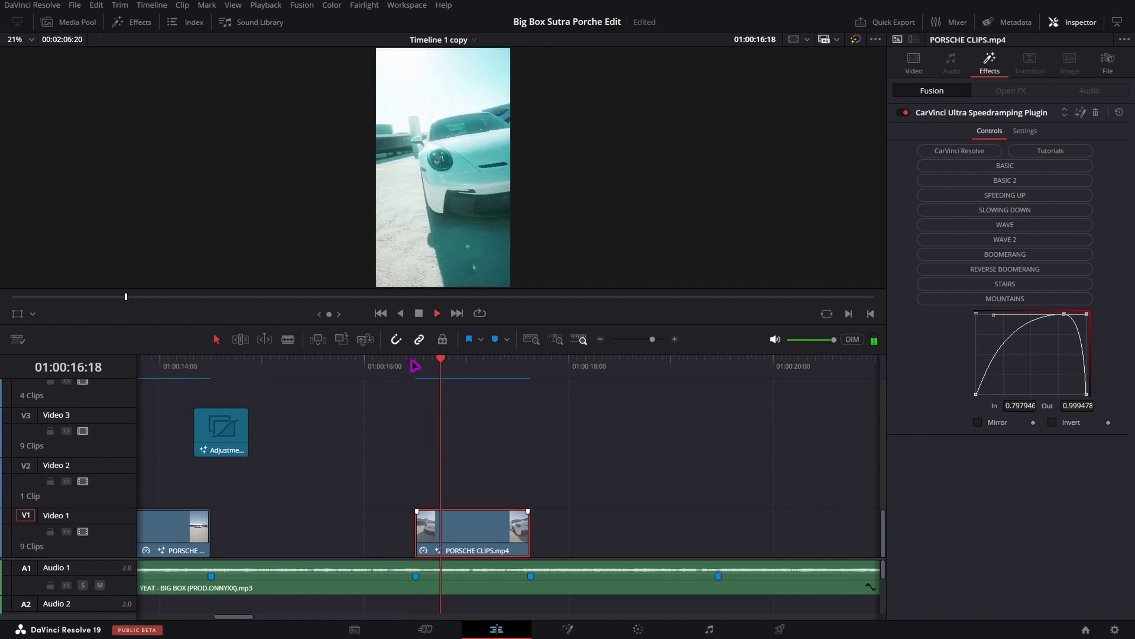
key("space")
key("alt+/")
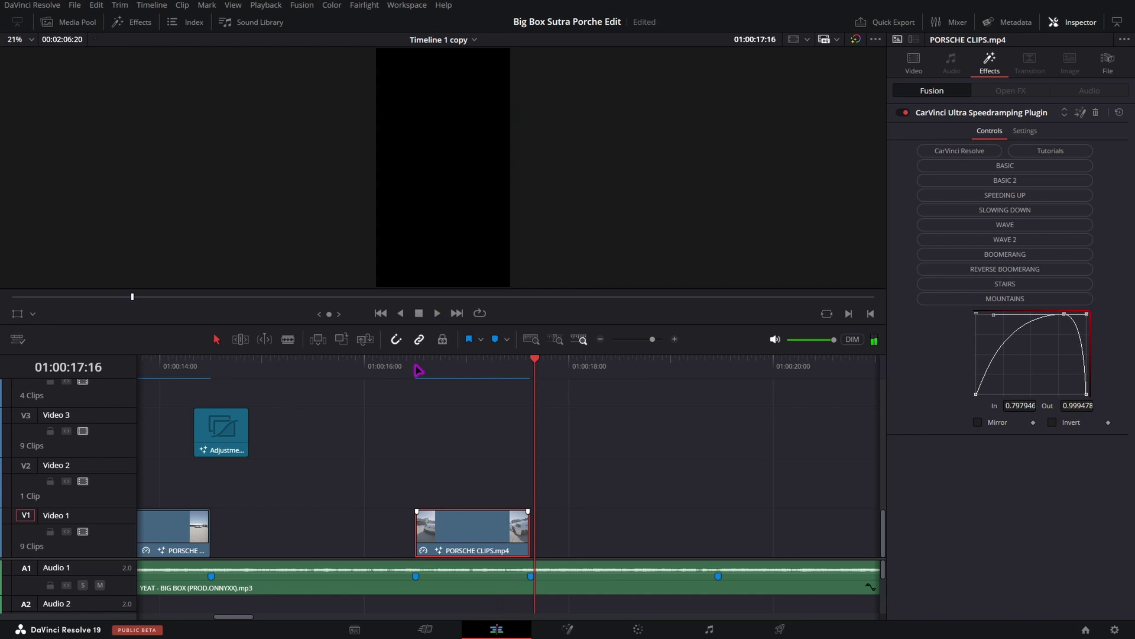
left_click(419, 370)
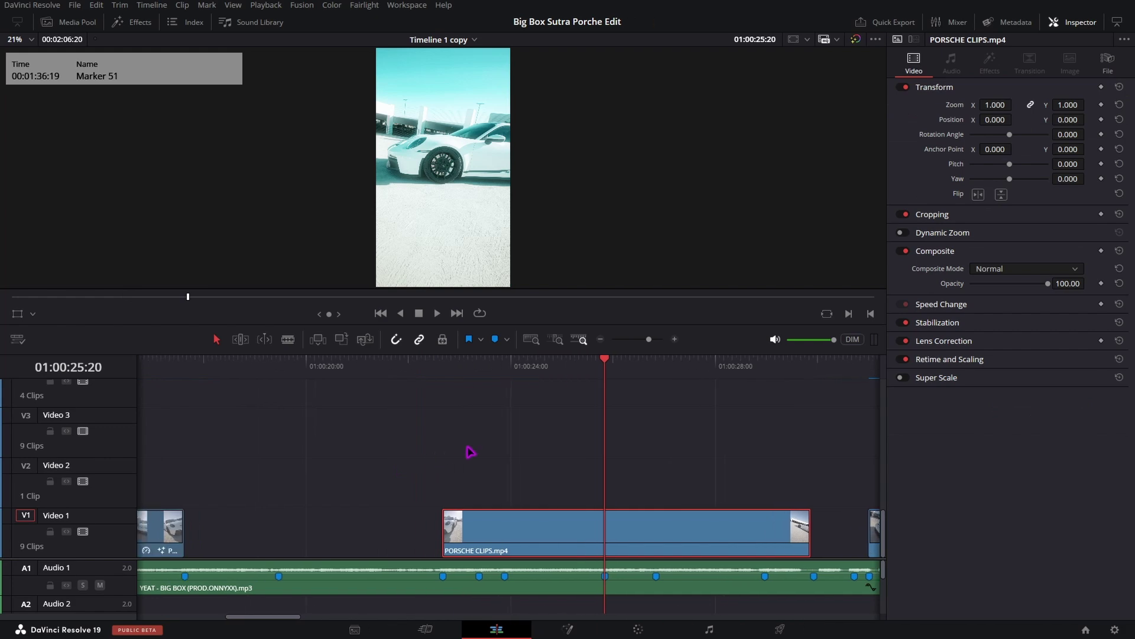
Slide the Porsche clip earlier on Video 1 and park the playhead on the next beat marker.
scroll(571, 476, "left", 5)
scroll(697, 434, "right", 4)
left_click_drag(668, 536, 409, 529)
left_click_drag(201, 359, 214, 359)
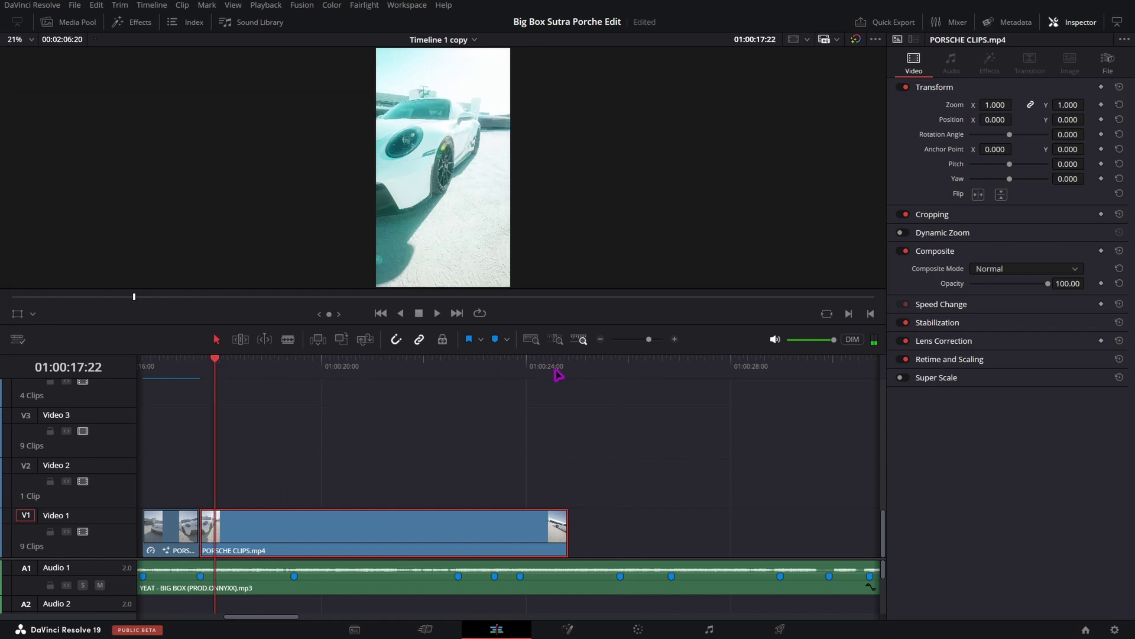
left_click_drag(552, 370, 543, 364)
Speed the clip up to 353% with the retime controls so it ends sooner.
key("ctrl+r")
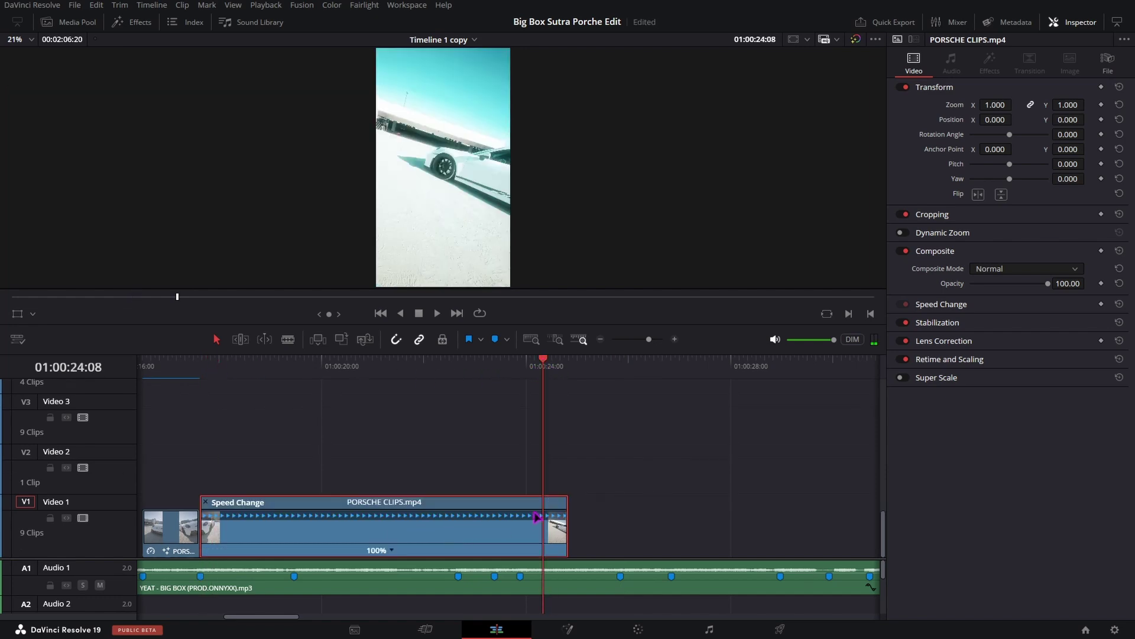
left_click_drag(565, 498, 293, 497)
scroll(446, 471, "left", 10)
left_click(572, 535)
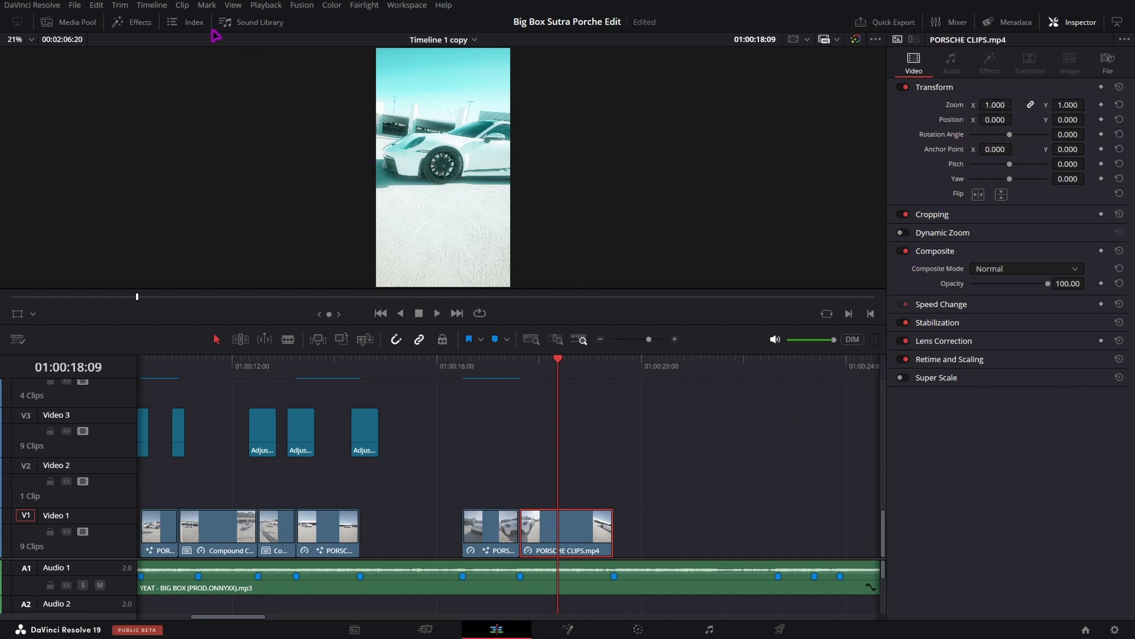
Apply CarVinci Ultra Speedramping Plugin to the second PORSCHE CLIPS.mp4 clip.
left_click(144, 25)
left_click_drag(101, 180, 778, 533)
left_click(133, 24)
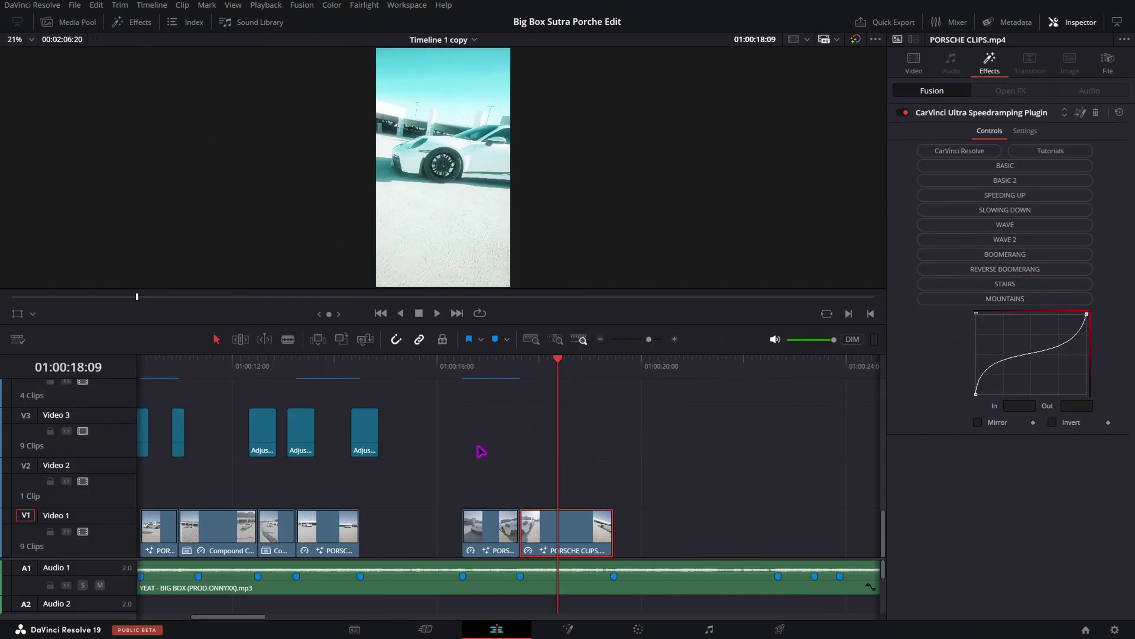
Render-cache that clip's CarVinci Ultra Speedramping Plugin effect.
right_click(543, 531)
mouse_move(664, 450)
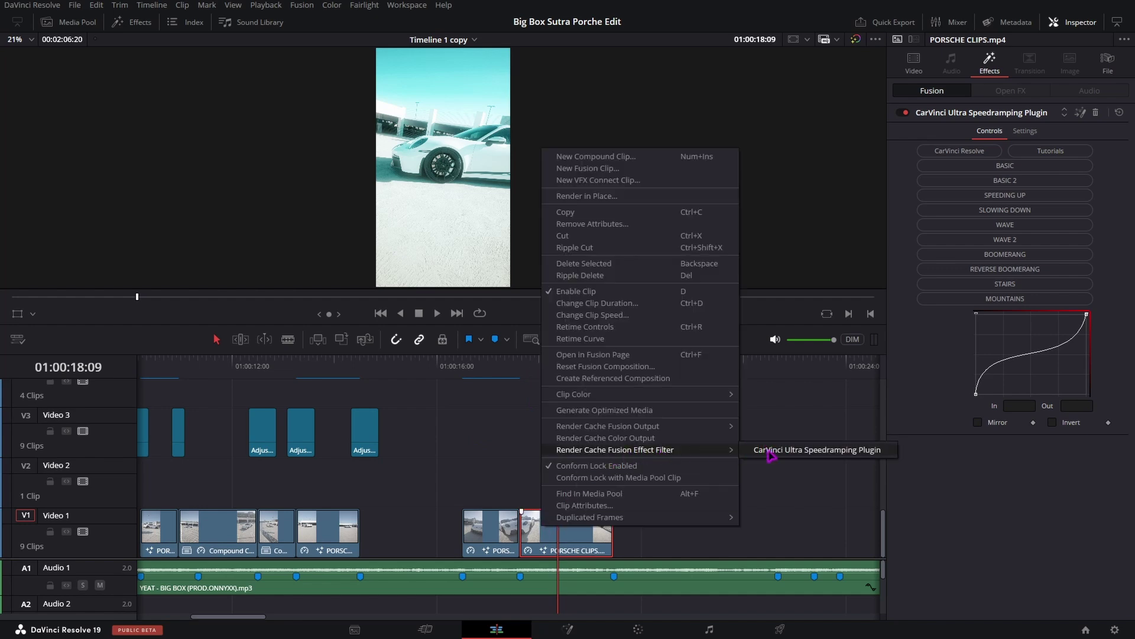
left_click(770, 451)
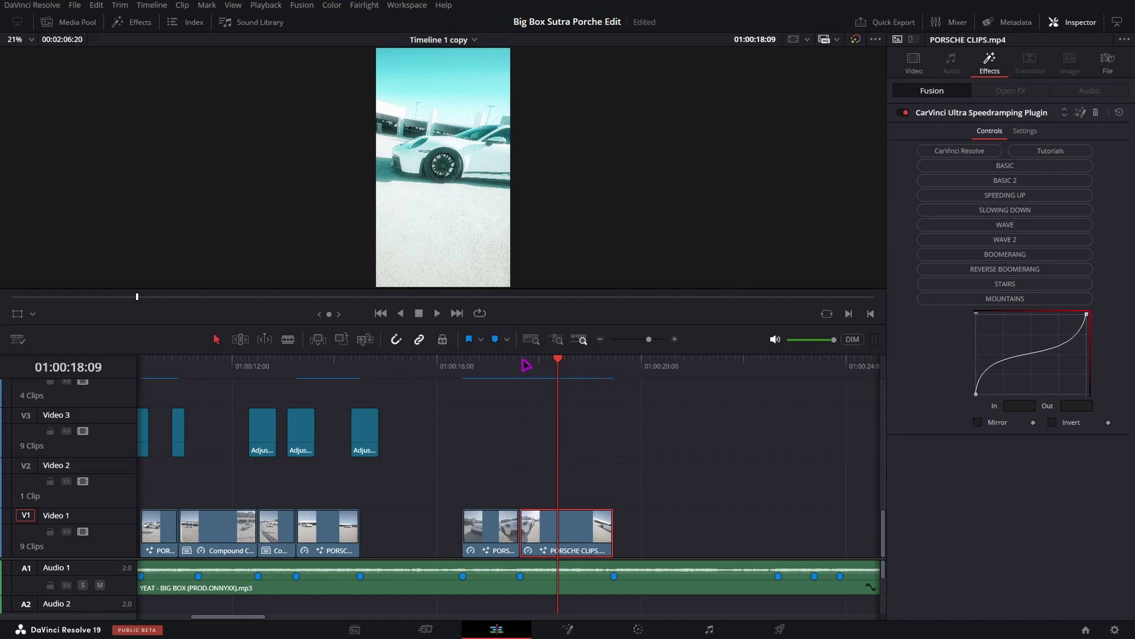
Play the ramped clip from Marker 44, then scroll along to the next plain PORSCHE CLIPS clip.
left_click(465, 361)
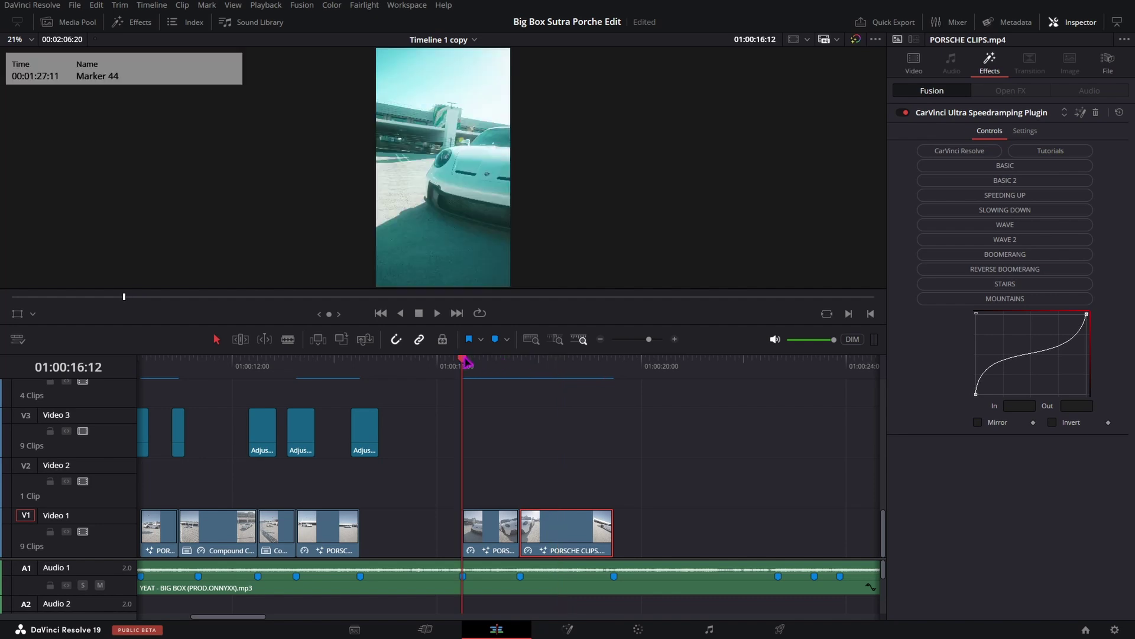
key("space")
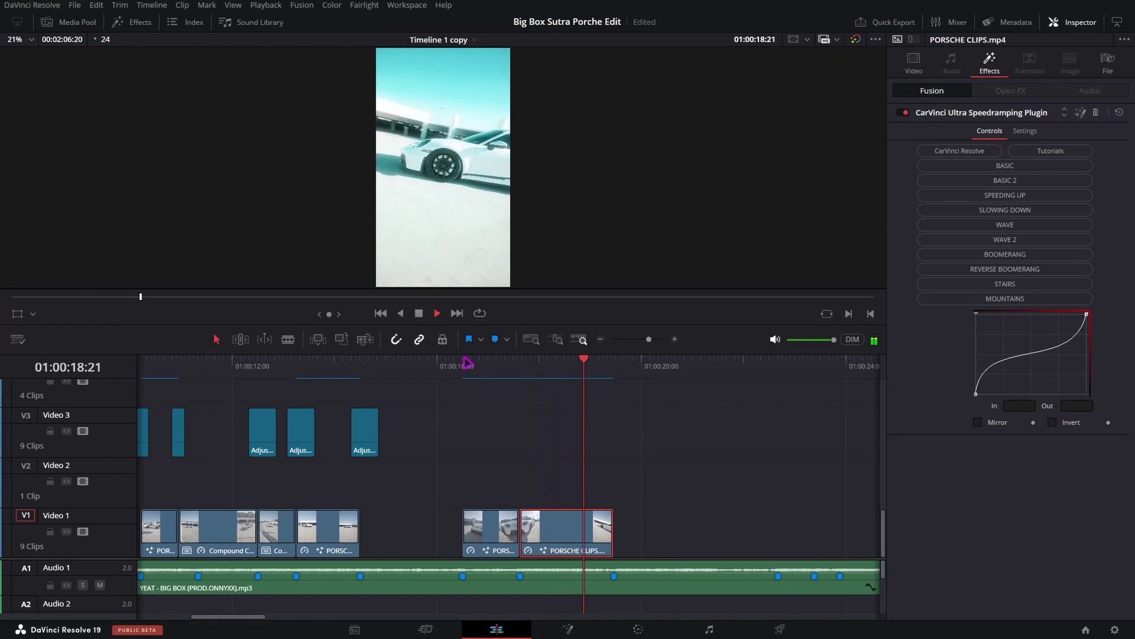
left_click(467, 361)
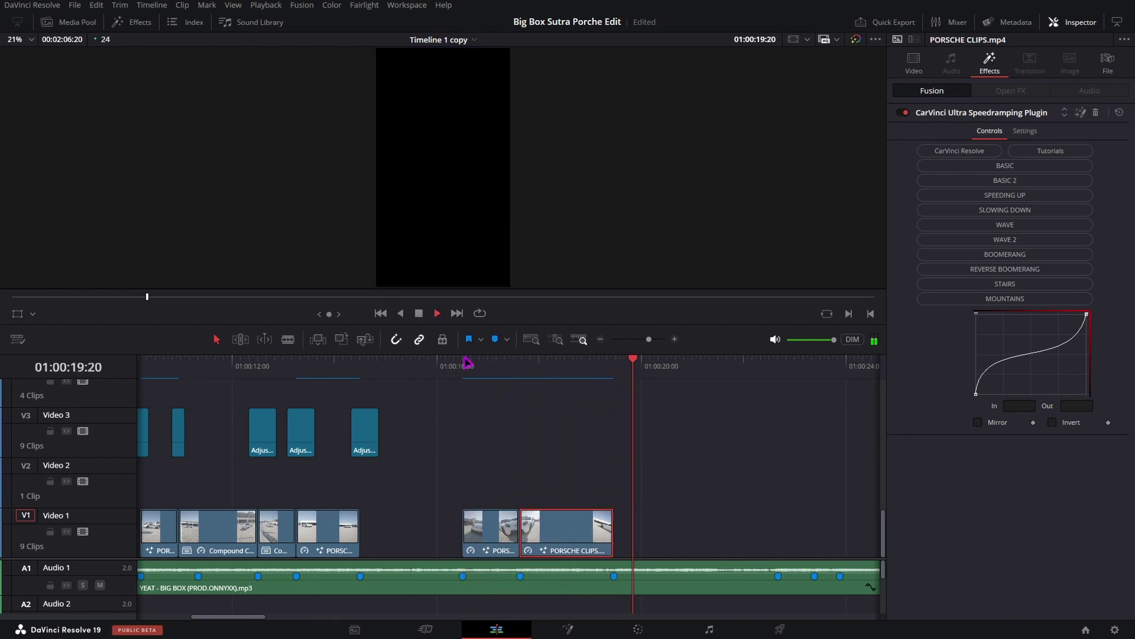
key("space")
scroll(246, 443, "right", 5)
scroll(557, 383, "down", 3)
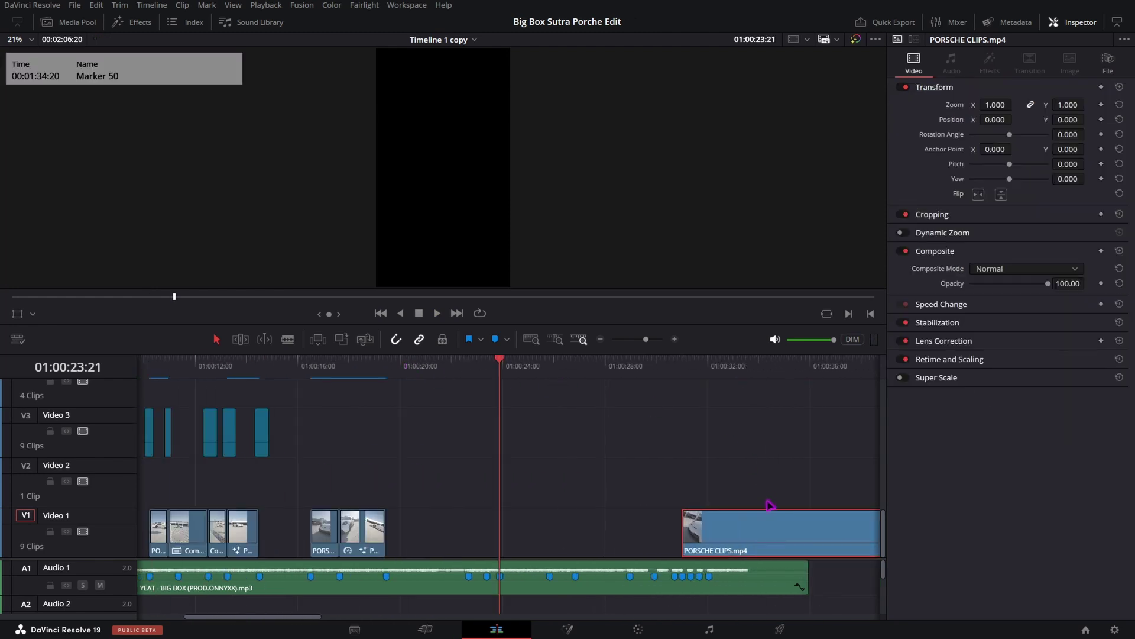
Slide the third PORSCHE CLIPS.mp4 clip left after the ramped clips and speed it up to shorten it.
left_click_drag(750, 531, 451, 525)
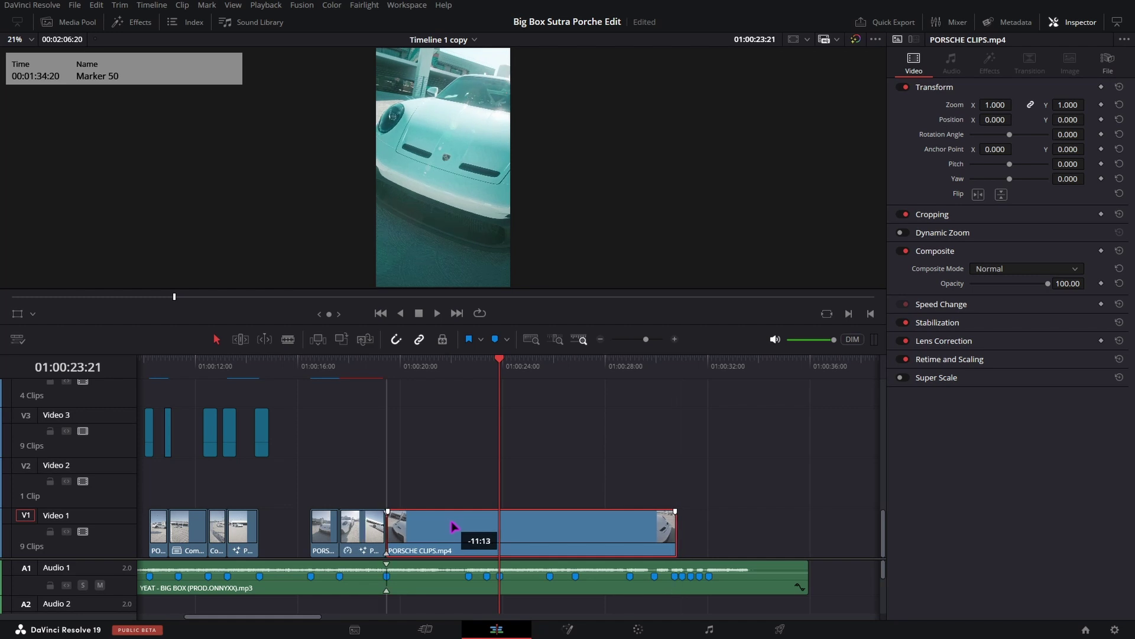
key("ctrl+r")
left_click_drag(683, 505, 467, 505)
key("ctrl+r")
left_click_drag(450, 362, 399, 370)
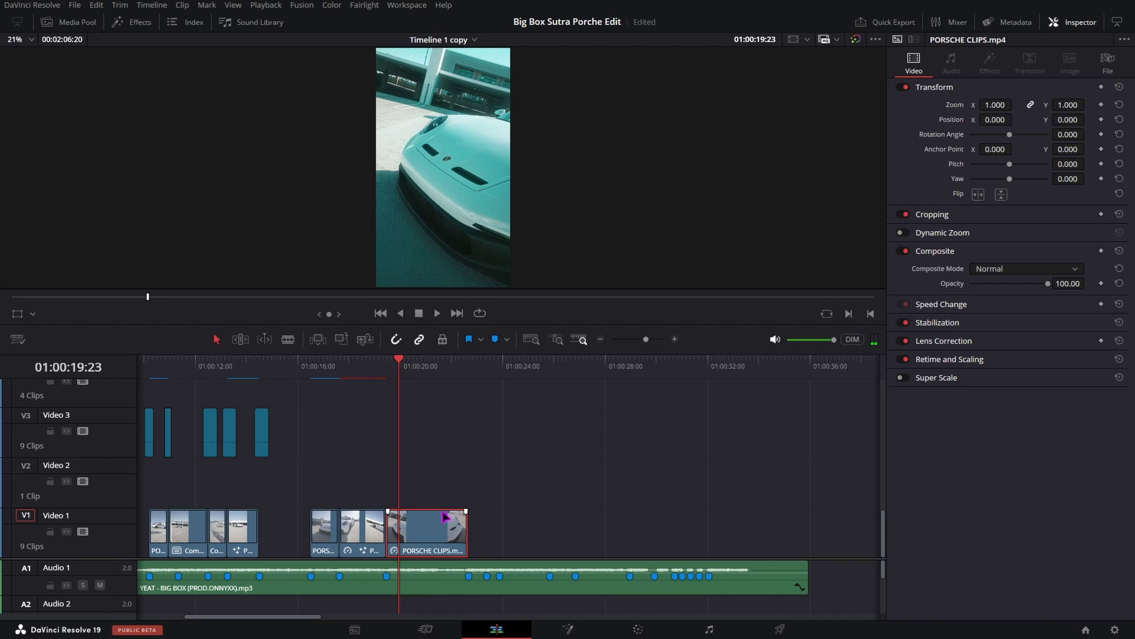
Apply the CarVinci Ultra Speedramping Plugin to the third PORSCHE CLIPS.mp4 clip.
left_click(132, 22)
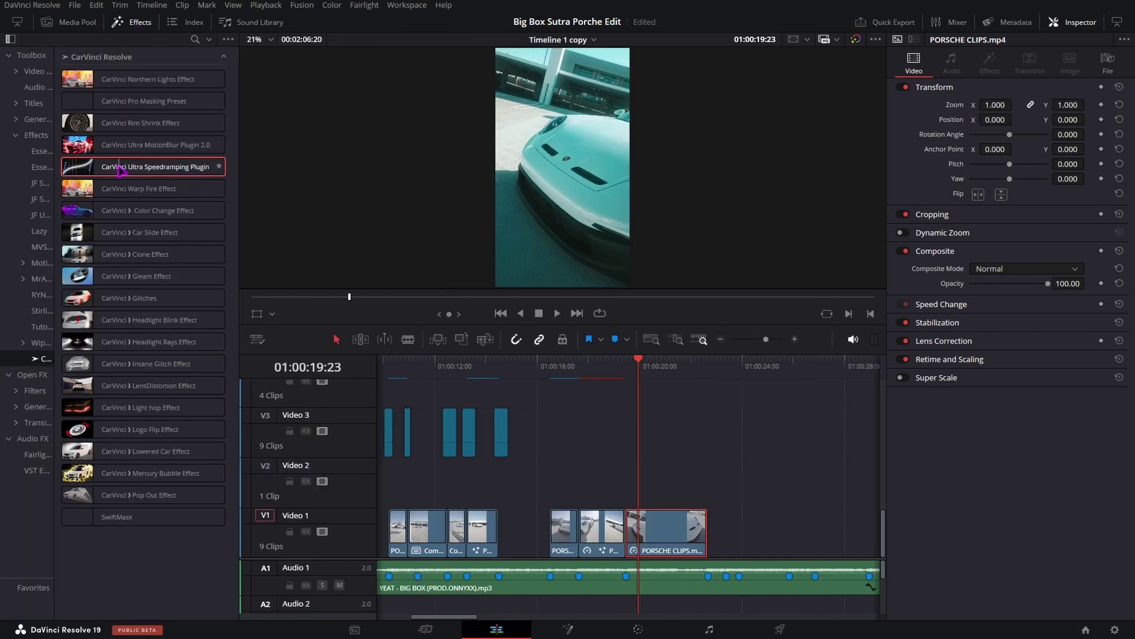
left_click_drag(122, 171, 656, 524)
left_click(132, 22)
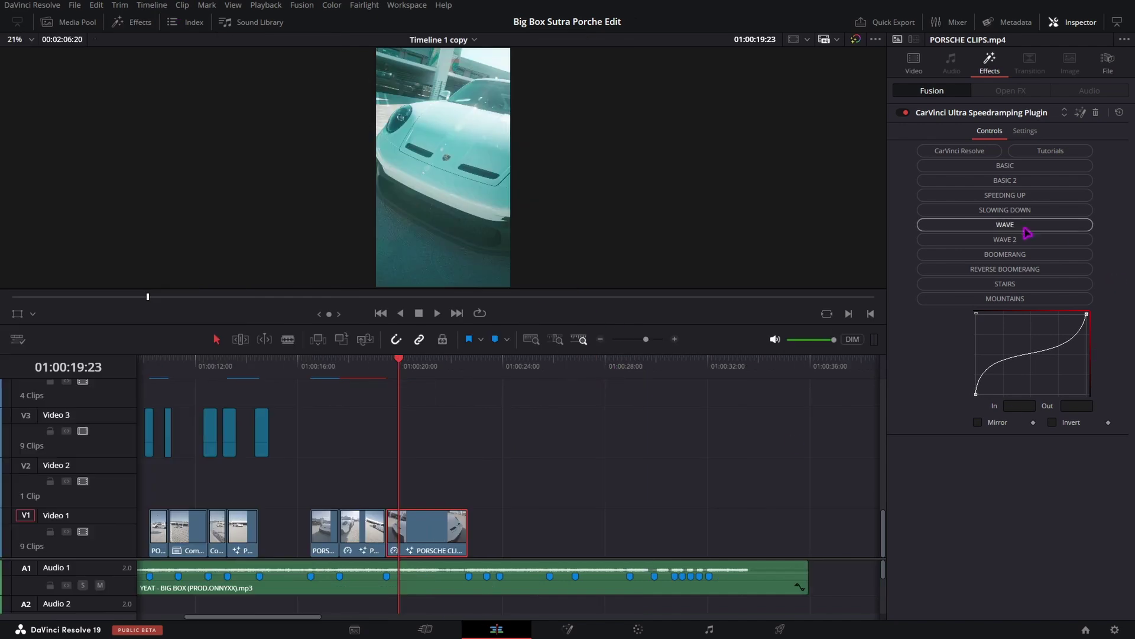
Render-cache the speedramping effect, then play back from about 01:00:16:12.
right_click(622, 452)
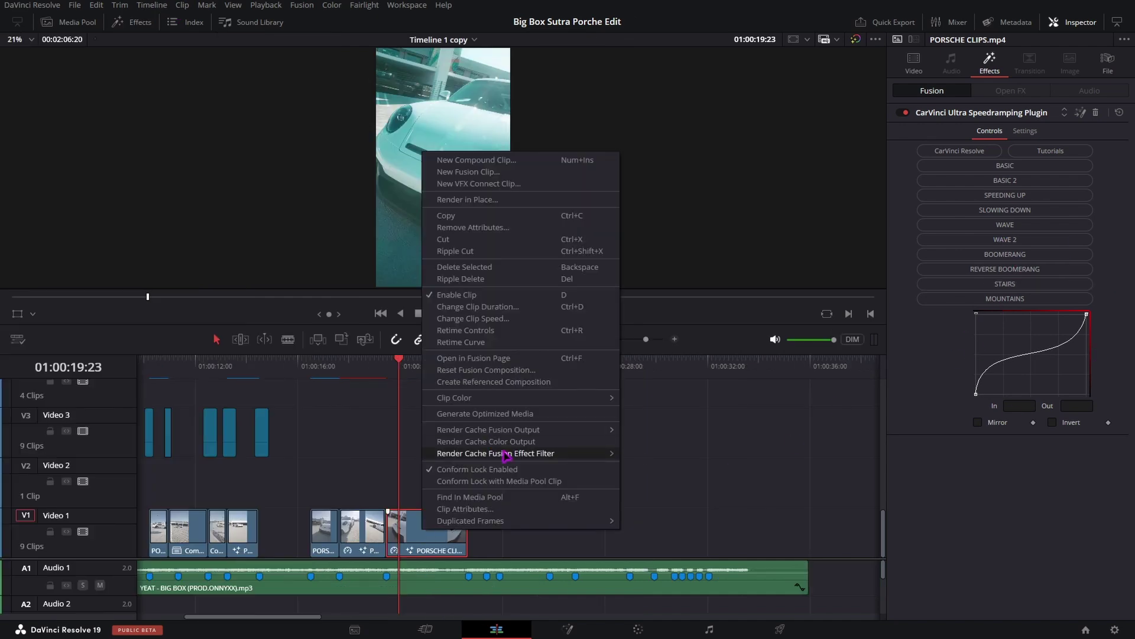
mouse_move(497, 454)
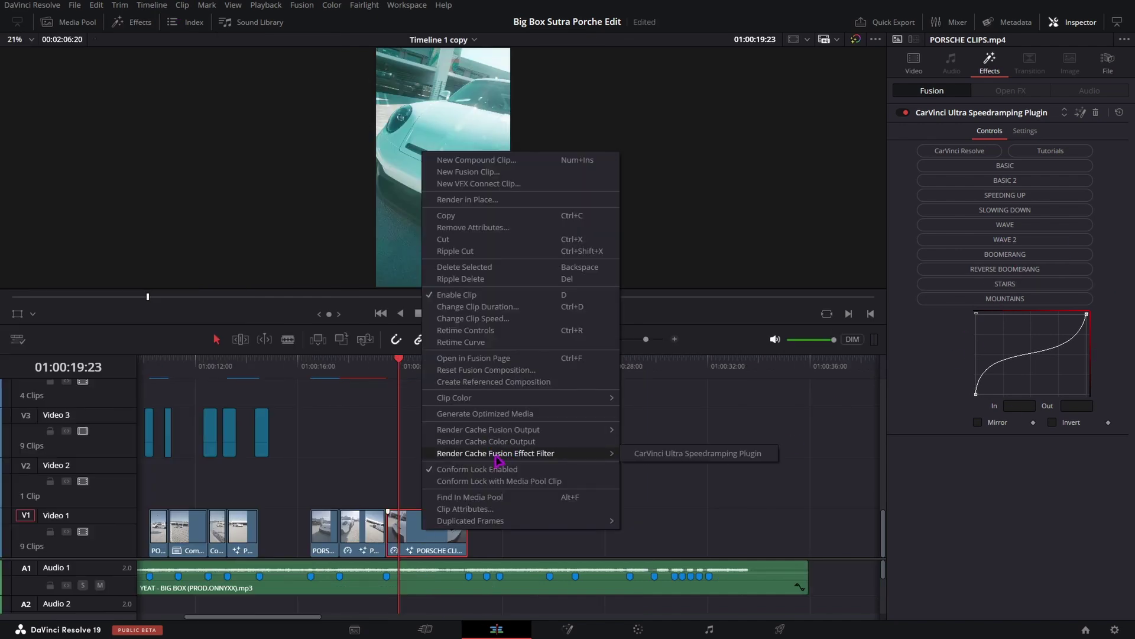
left_click(666, 453)
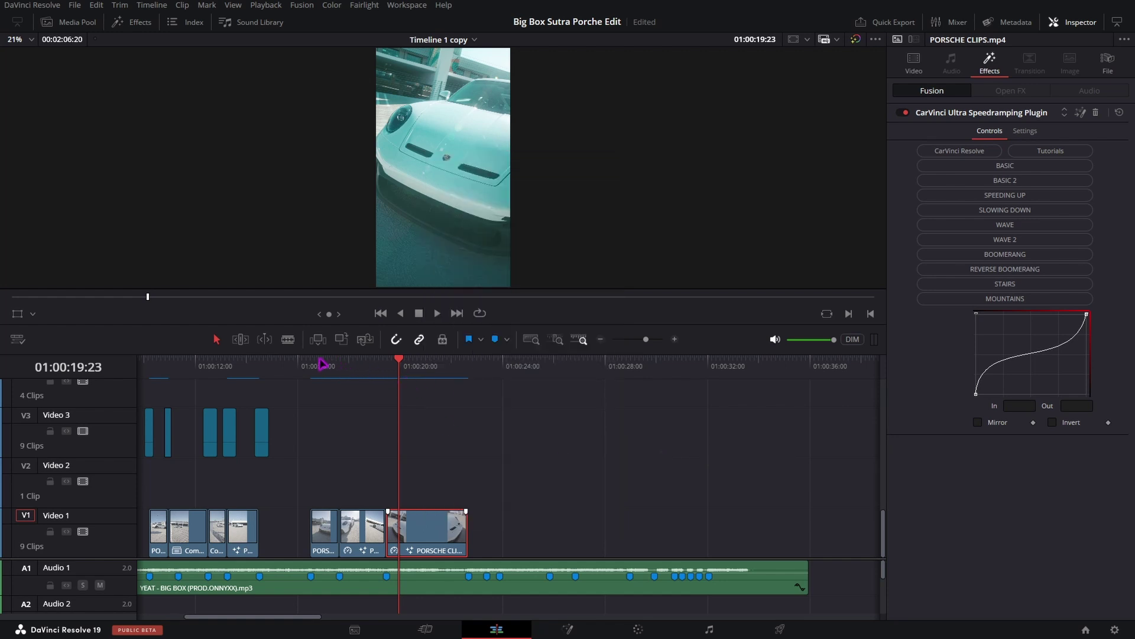
left_click(313, 364)
key("space")
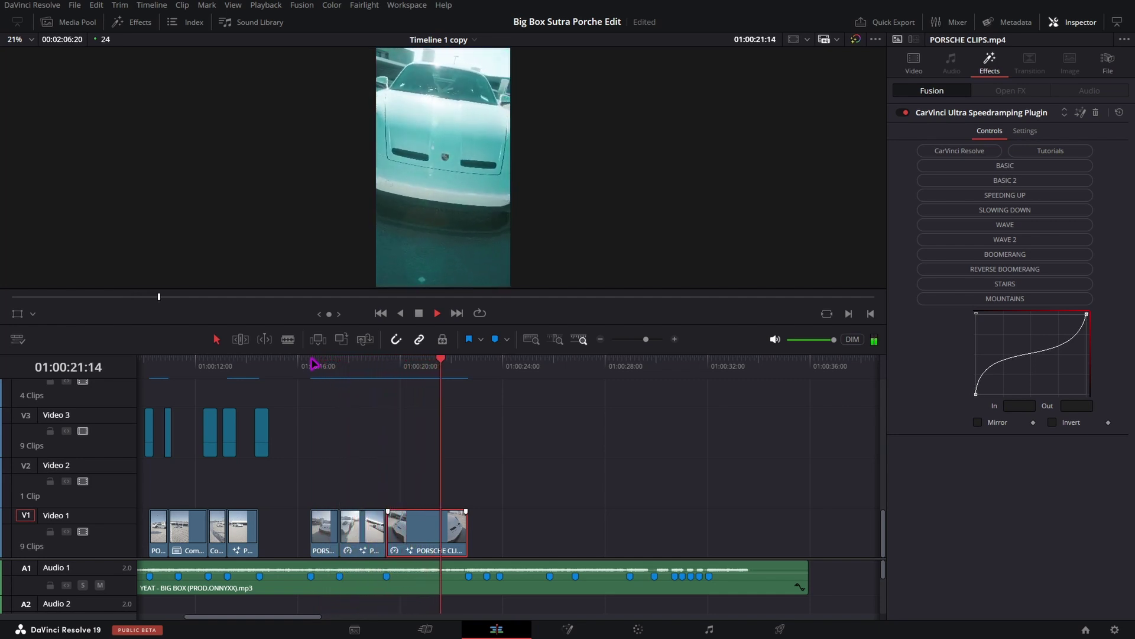
Scrub through the ramped clips, then play the inverted ramp from 01:00:18:03.
mouse_move(311, 360)
left_mouse_down()
mouse_move(445, 388)
mouse_move(375, 372)
left_mouse_up()
scroll(485, 443, "up", 2)
left_click_drag(496, 366, 599, 391)
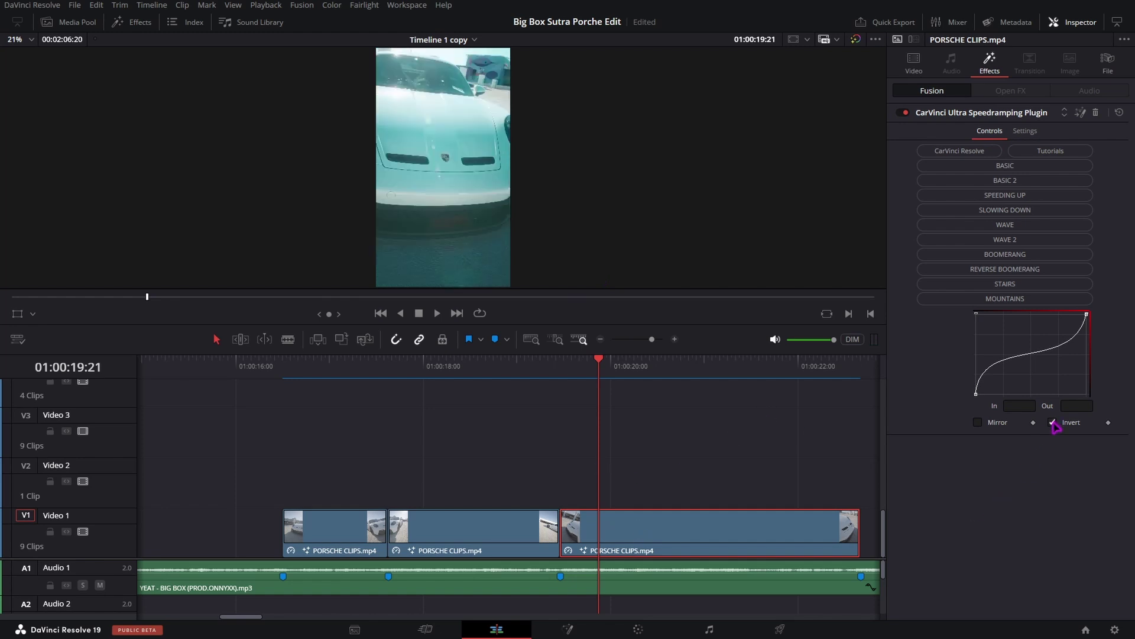
scroll(530, 391, "right", 2)
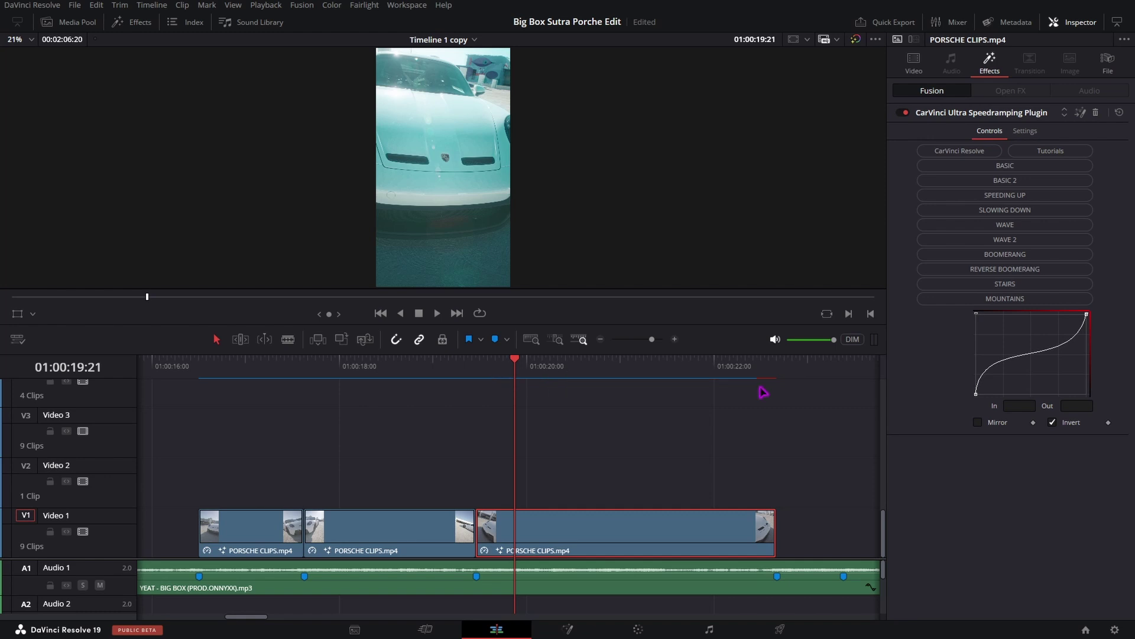
left_click_drag(476, 364, 433, 366)
left_click(351, 367)
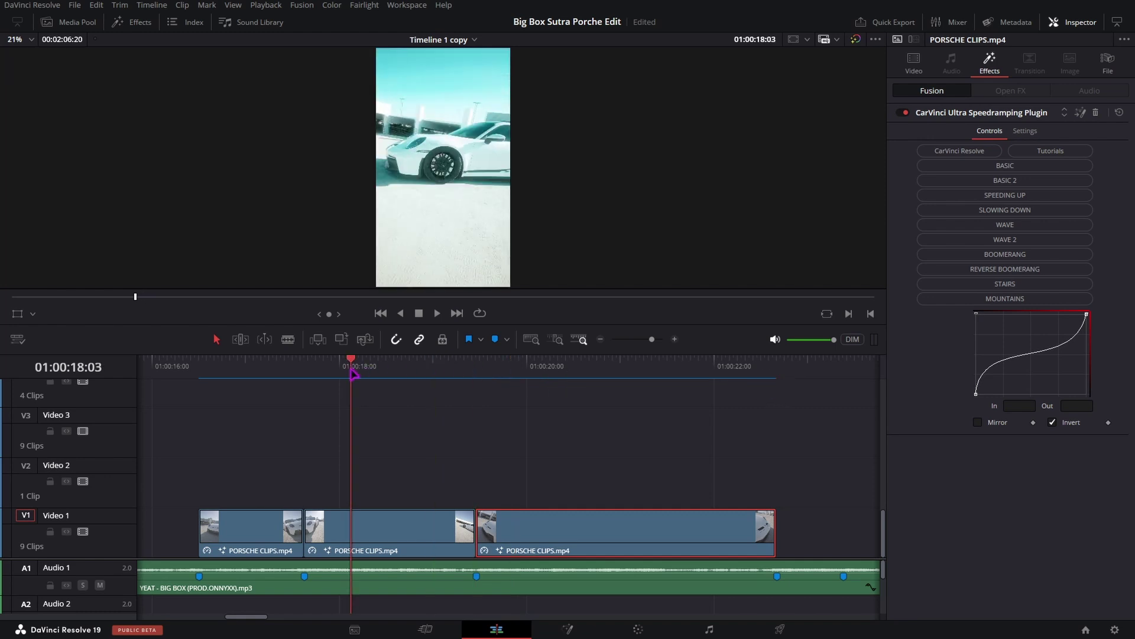
key("space")
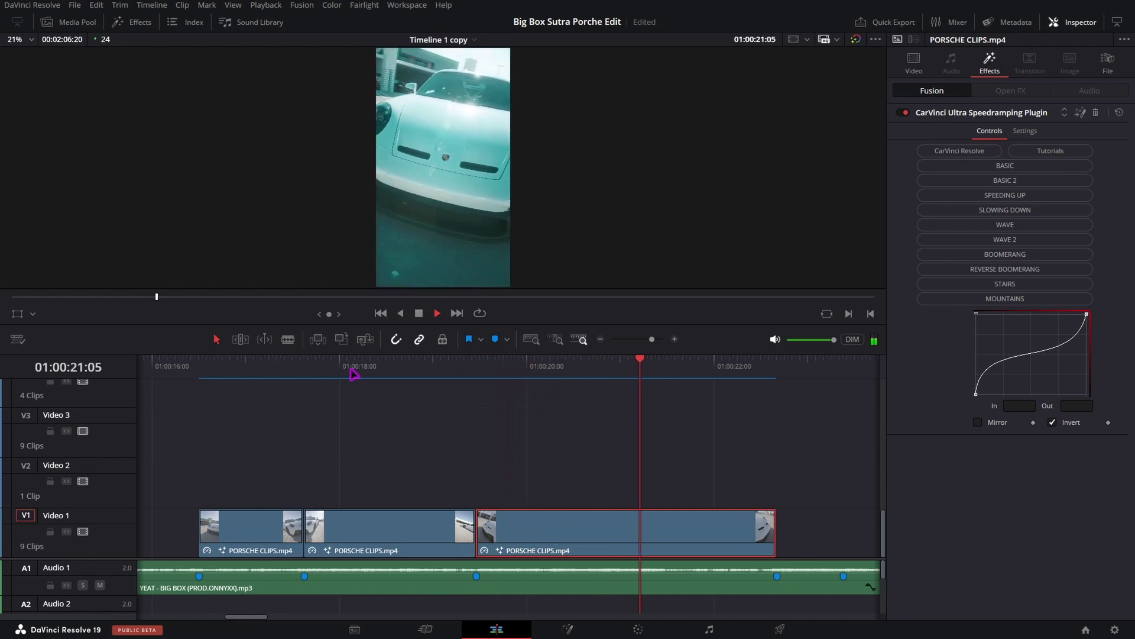
key("space")
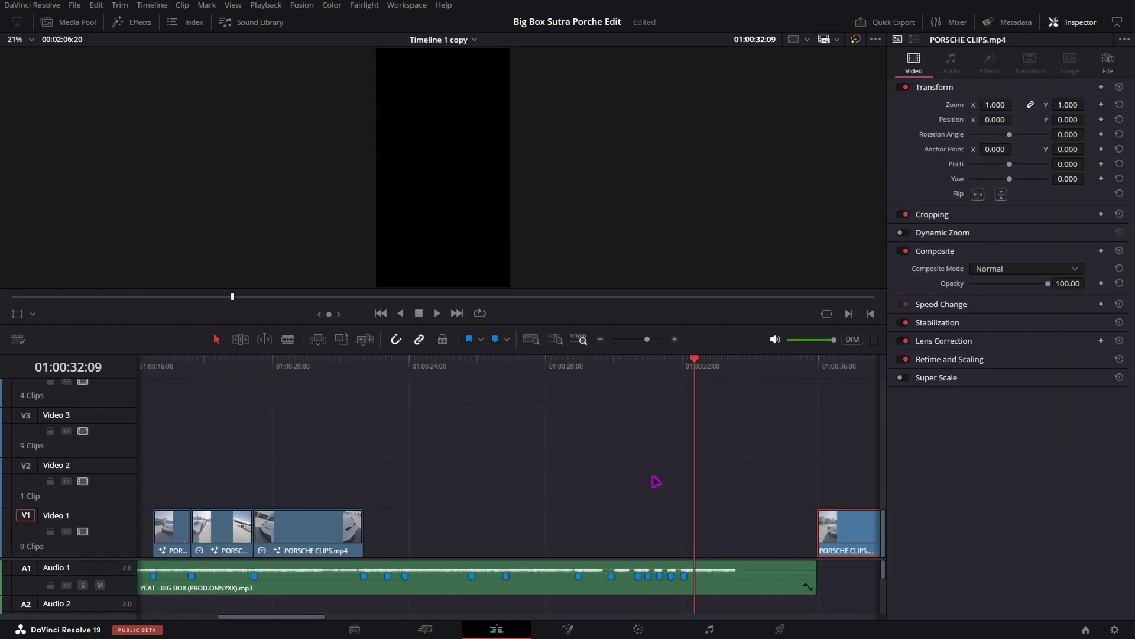
Slide the next PORSCHE clip about 7 seconds left to close the gap.
scroll(680, 509, "right", 5)
left_click_drag(699, 532, 459, 534)
scroll(528, 493, "left", 2)
scroll(527, 493, "left", 3)
Play and scrub around 01:00:22:16 to find the cut point on the fourth clip.
left_click_drag(654, 545, 438, 424)
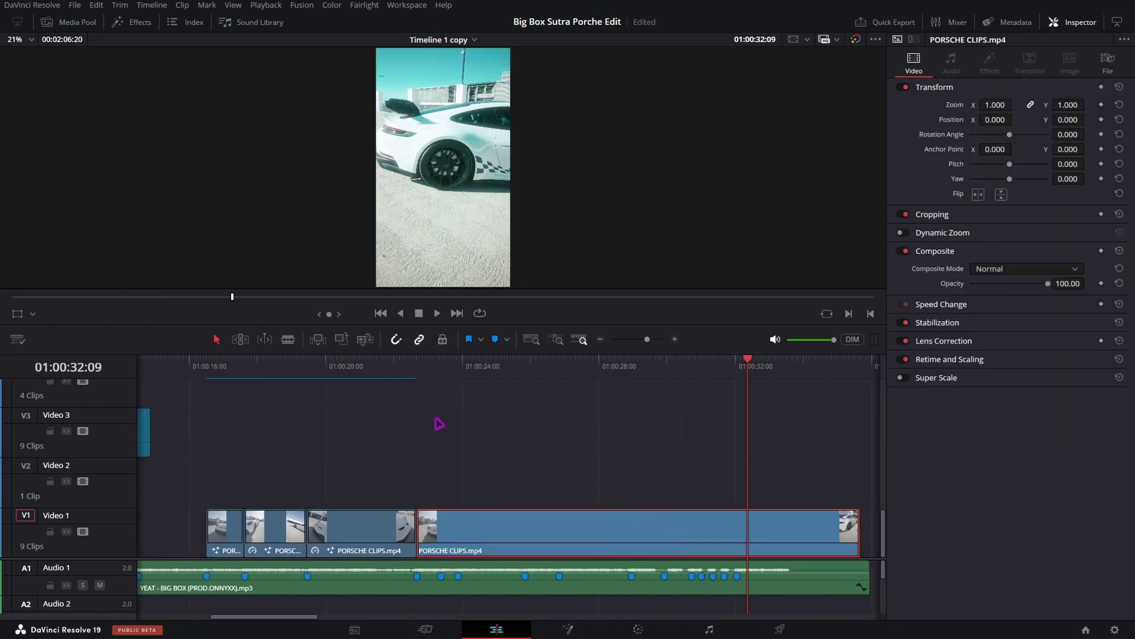
left_click(416, 369)
key("space")
mouse_move(418, 370)
left_mouse_down()
mouse_move(450, 373)
mouse_move(378, 357)
mouse_move(469, 361)
mouse_move(459, 361)
left_mouse_up()
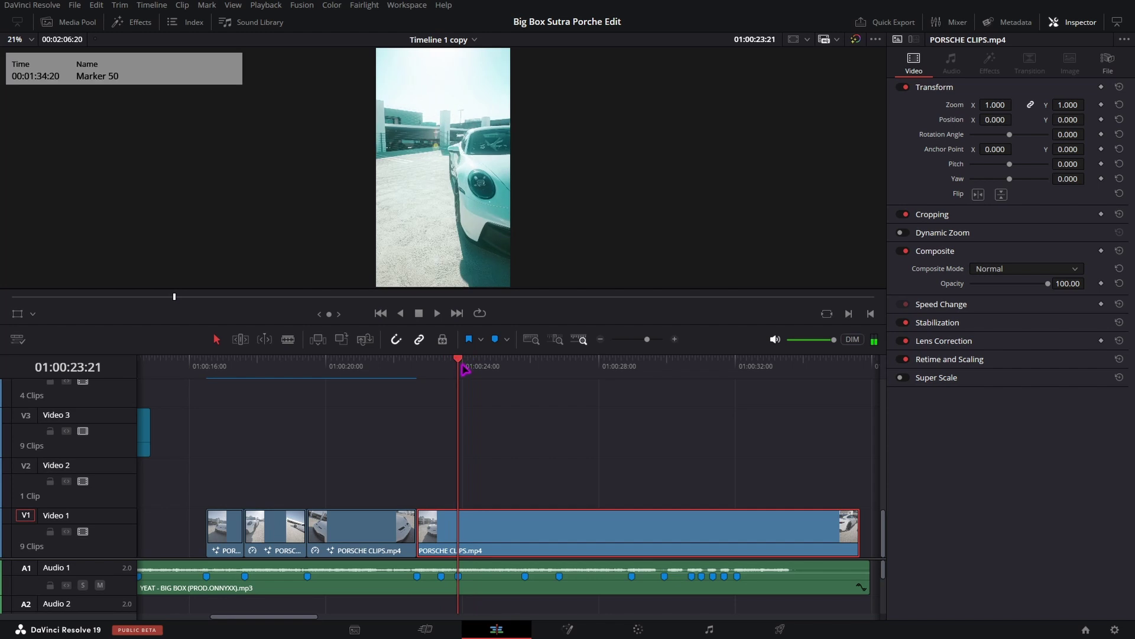
left_click(481, 552)
mouse_move(438, 367)
left_mouse_down()
mouse_move(423, 367)
mouse_move(458, 378)
left_mouse_up()
Split the clip at the playhead, delete the left piece and close the gap.
key("ctrl+b")
left_click(438, 535)
key("Delete")
left_click(437, 535)
key("Delete")
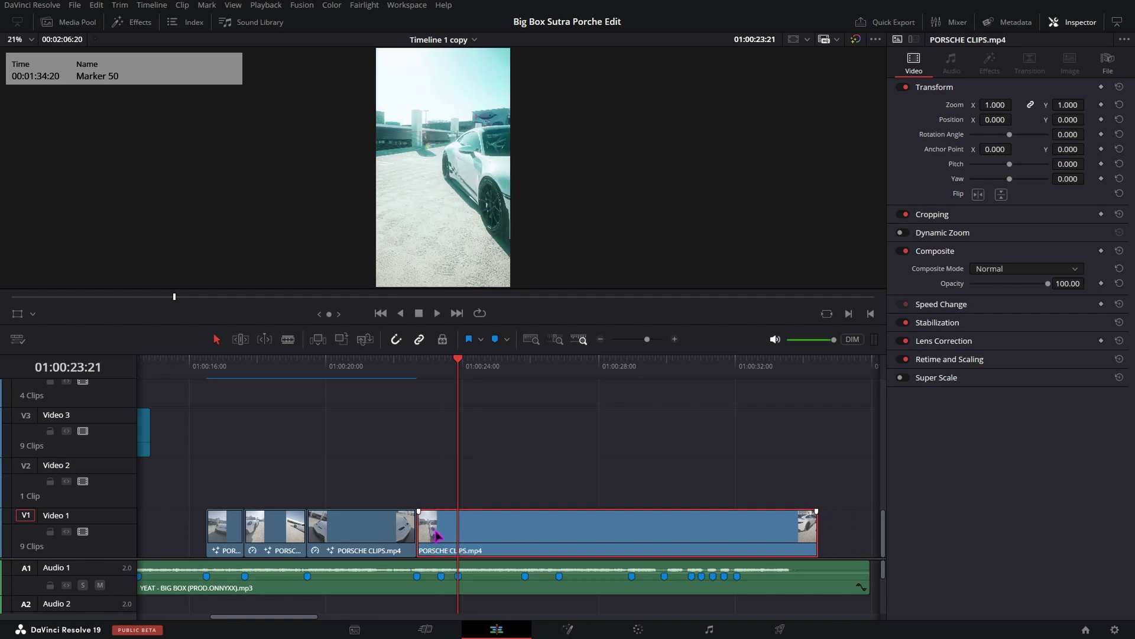
Nest the trimmed clip as Compound Clip 4.
right_click(437, 535)
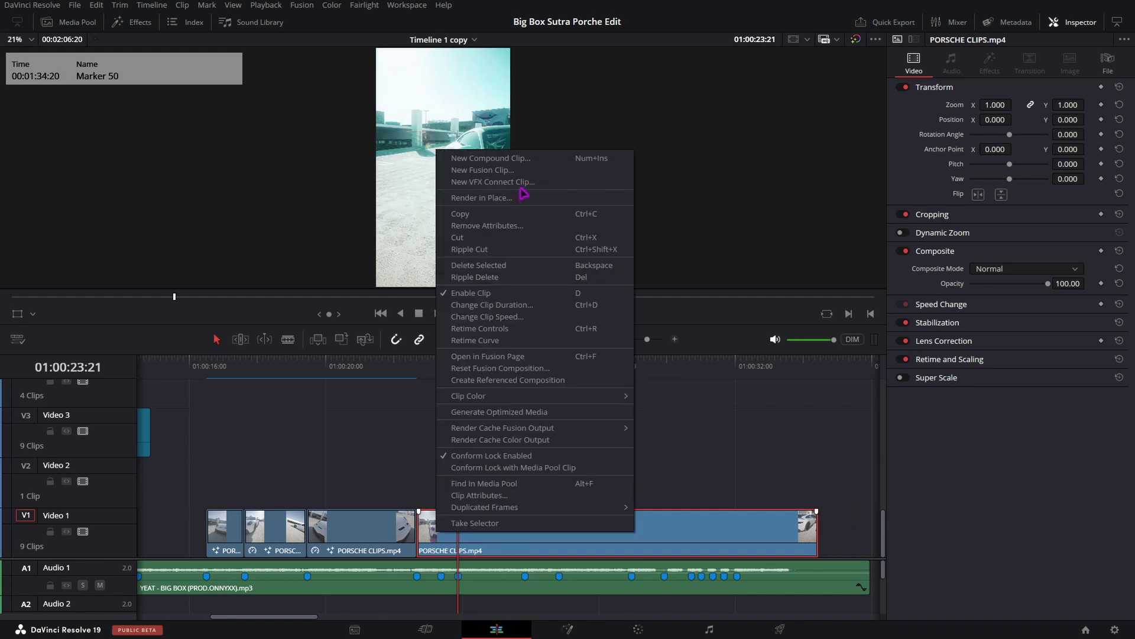
left_click(510, 158)
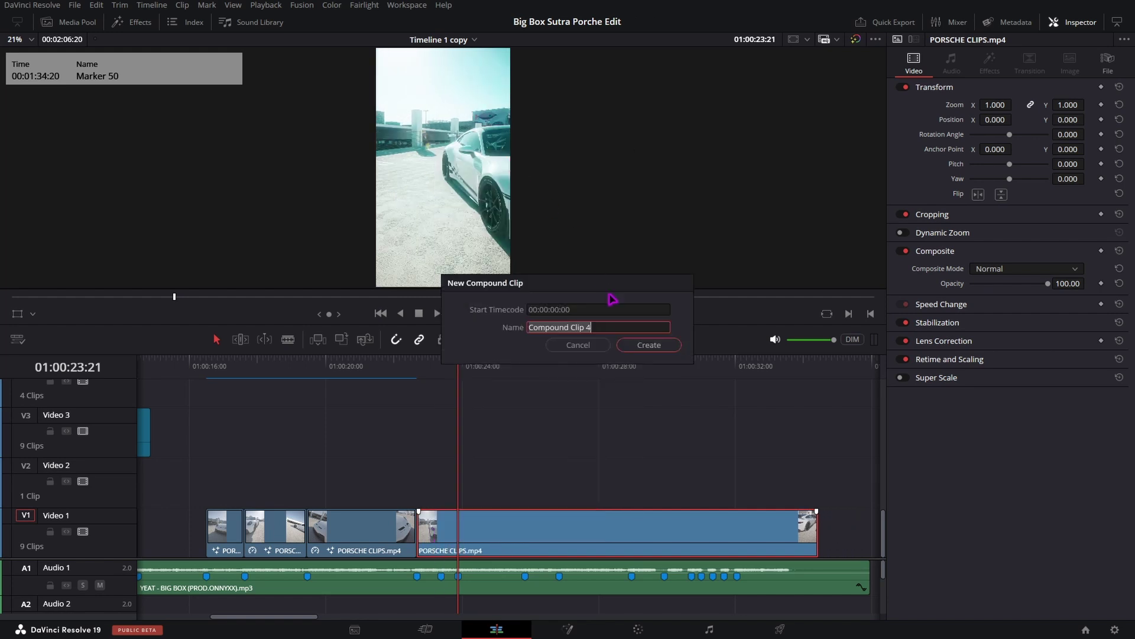
left_click(636, 345)
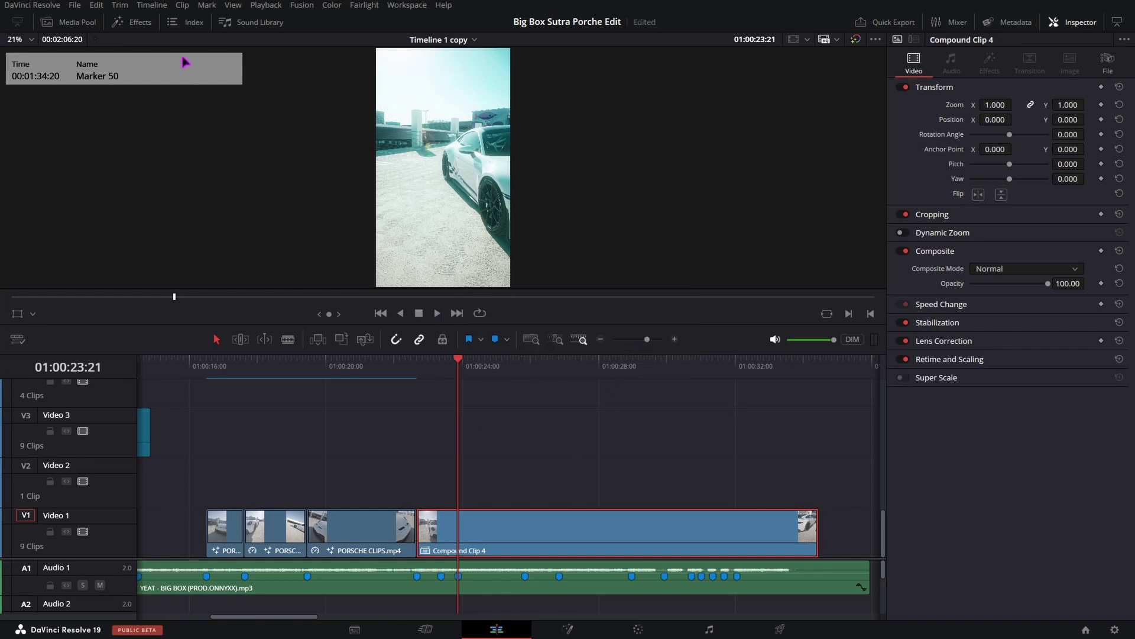
Apply the CarVinci Ultra Speedramping Plugin to Compound Clip 4 with Invert ticked.
left_click(139, 23)
left_click_drag(116, 162, 680, 532)
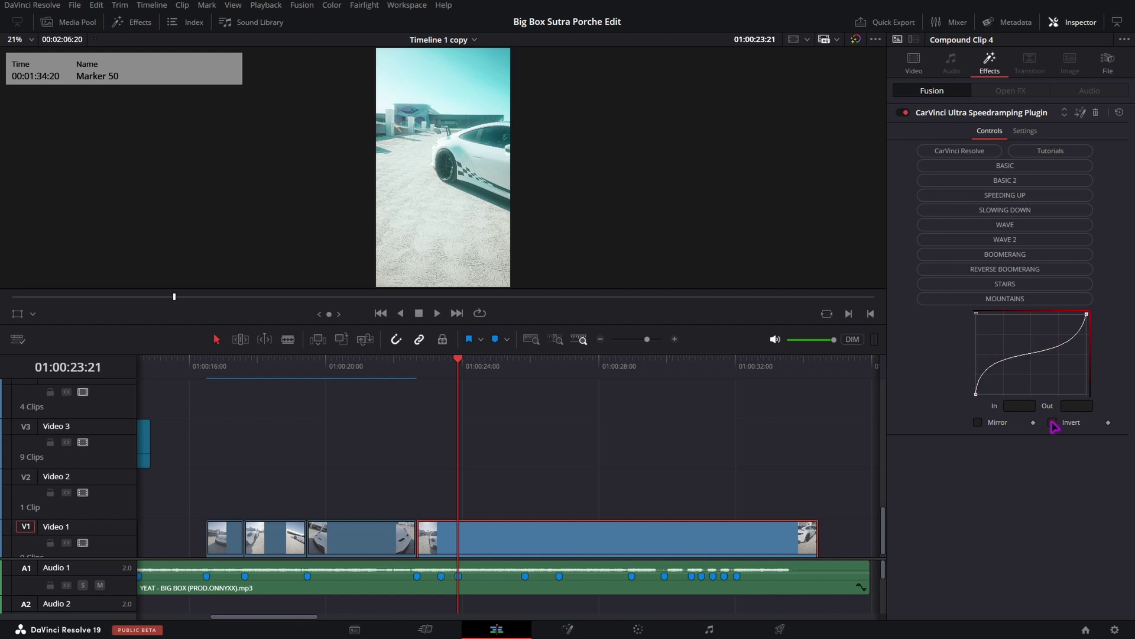
left_click(1052, 423)
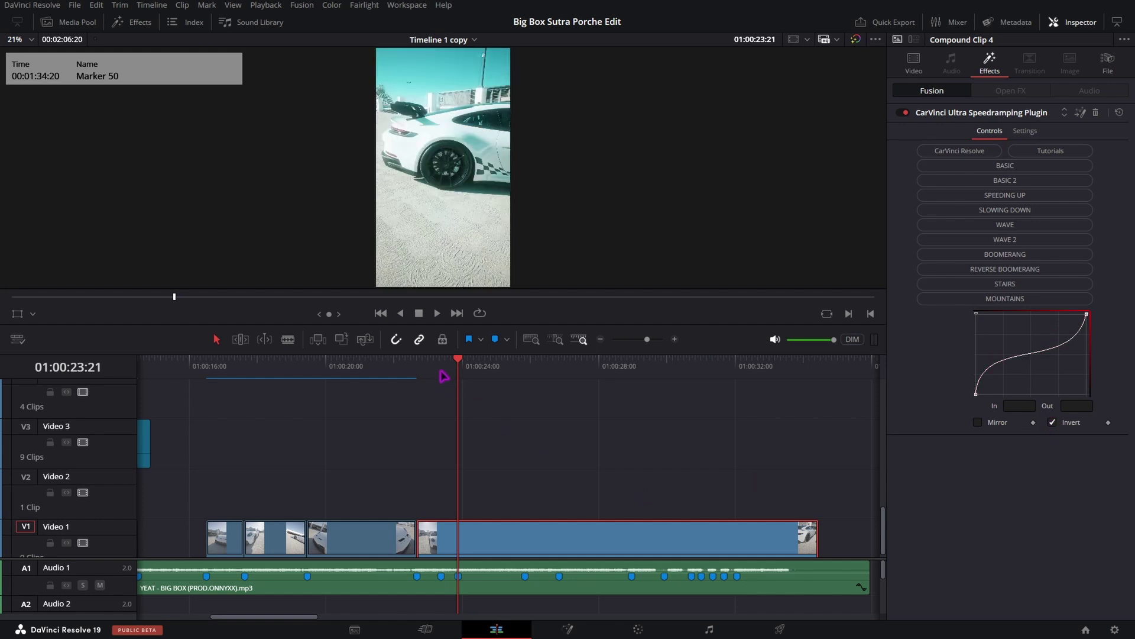
Render-cache the speedramping effect on Compound Clip 4 and return the playhead to 01:00:16:12.
right_click(509, 534)
mouse_move(615, 446)
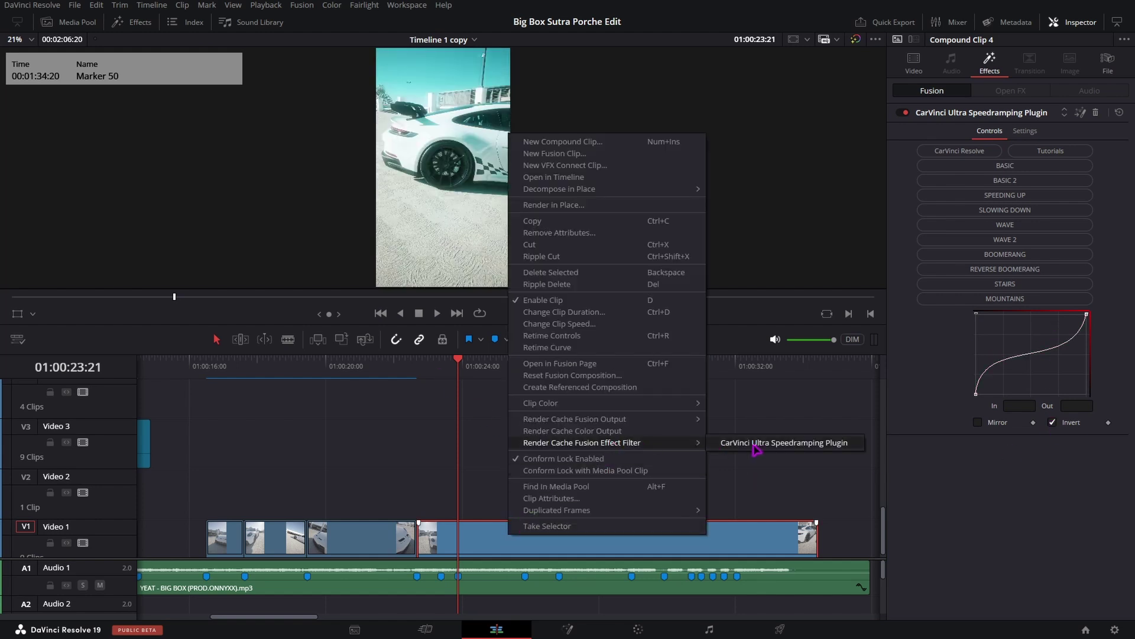
left_click(756, 448)
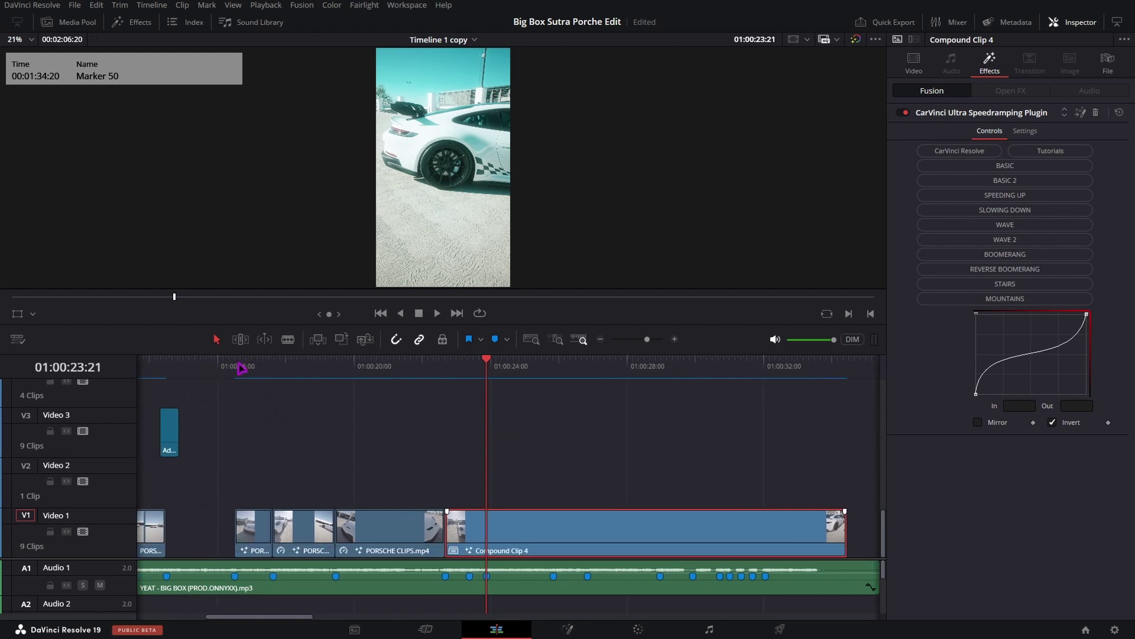
left_click(238, 363)
Retime Compound Clip 4 to 372% speed.
left_click(772, 363)
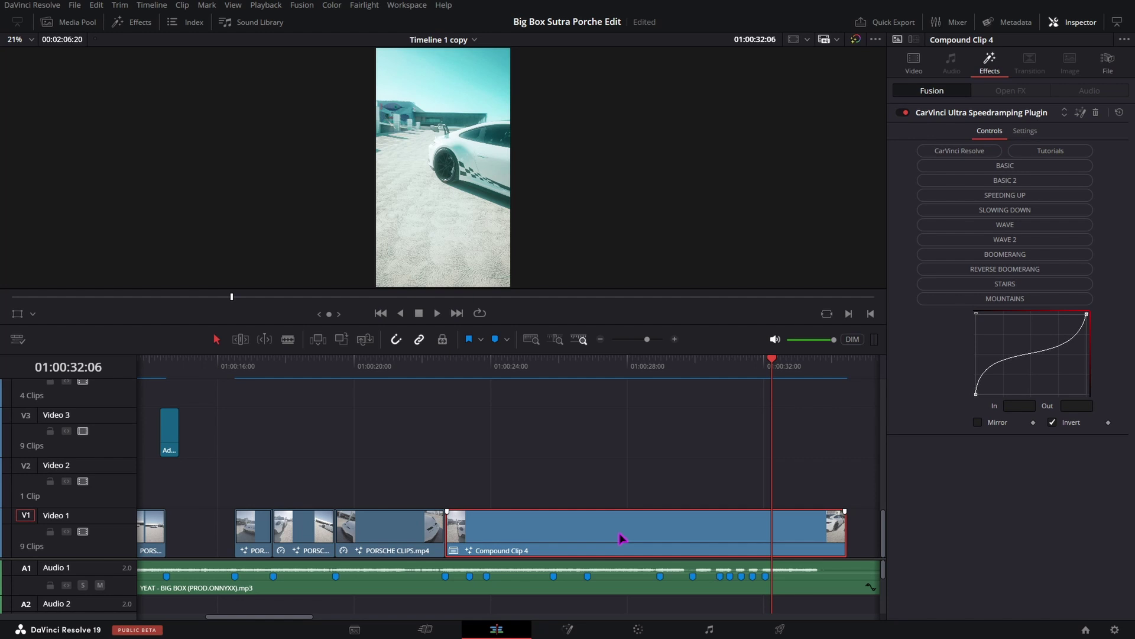
key("ctrl+r")
left_click_drag(835, 512, 555, 519)
key("ctrl+r")
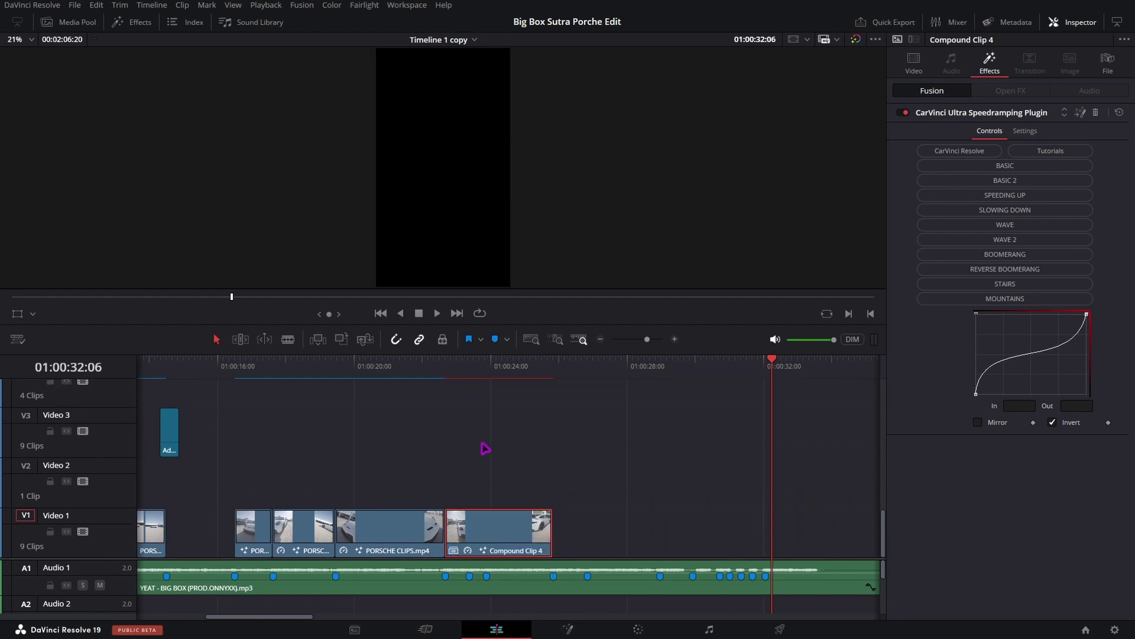
Play back the sped-up edit from 01:00:16:12 to review it.
left_click(445, 367)
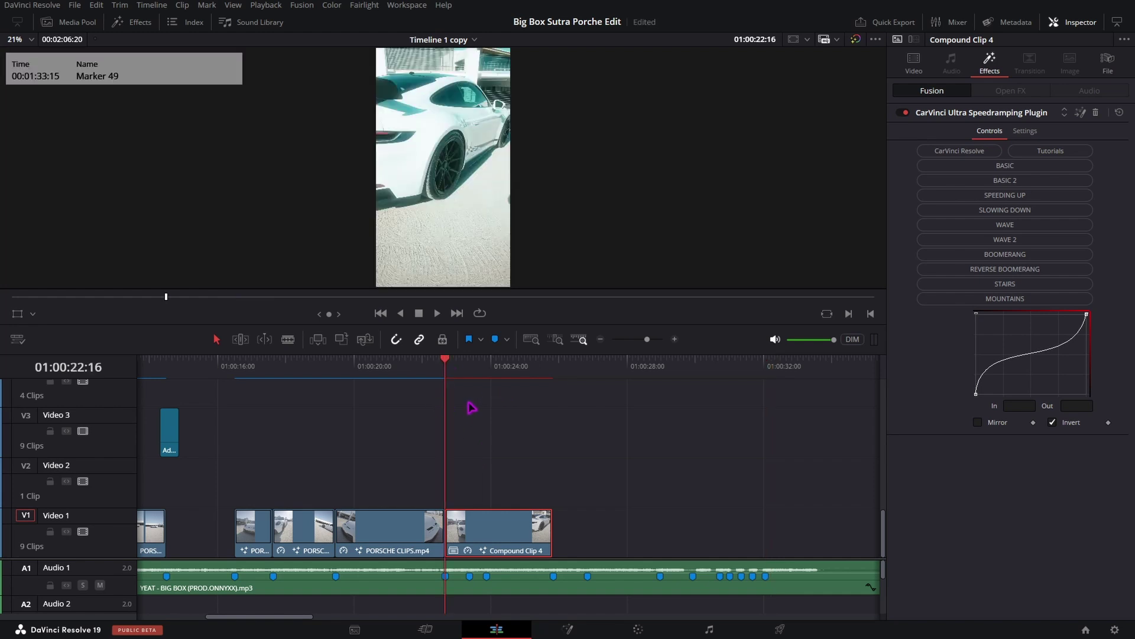
left_click(234, 366)
key("space")
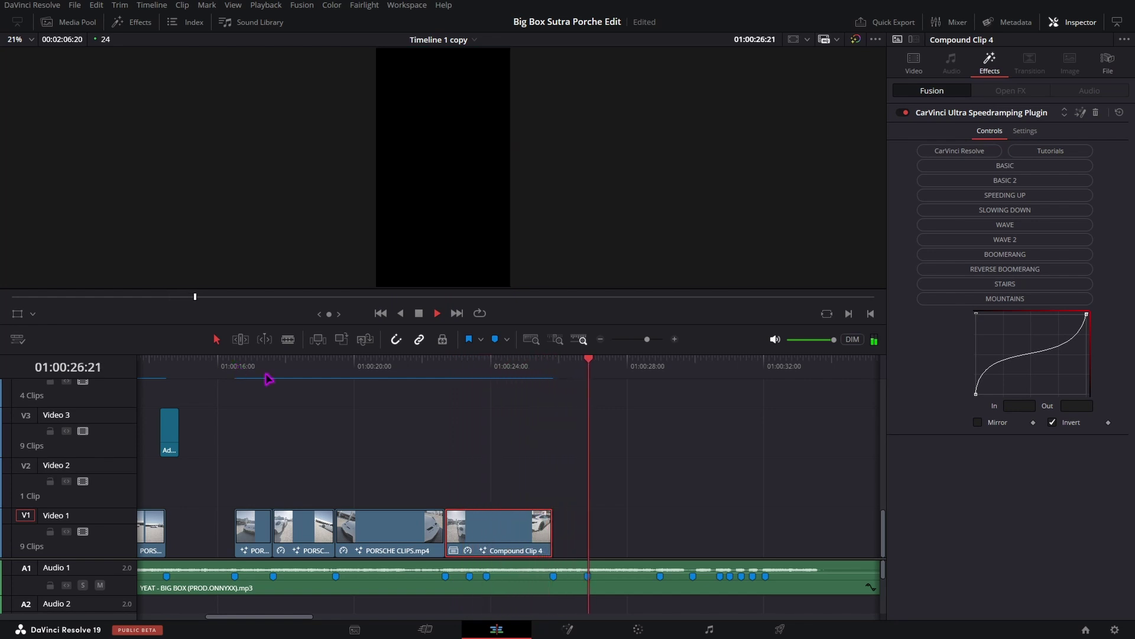
key("space")
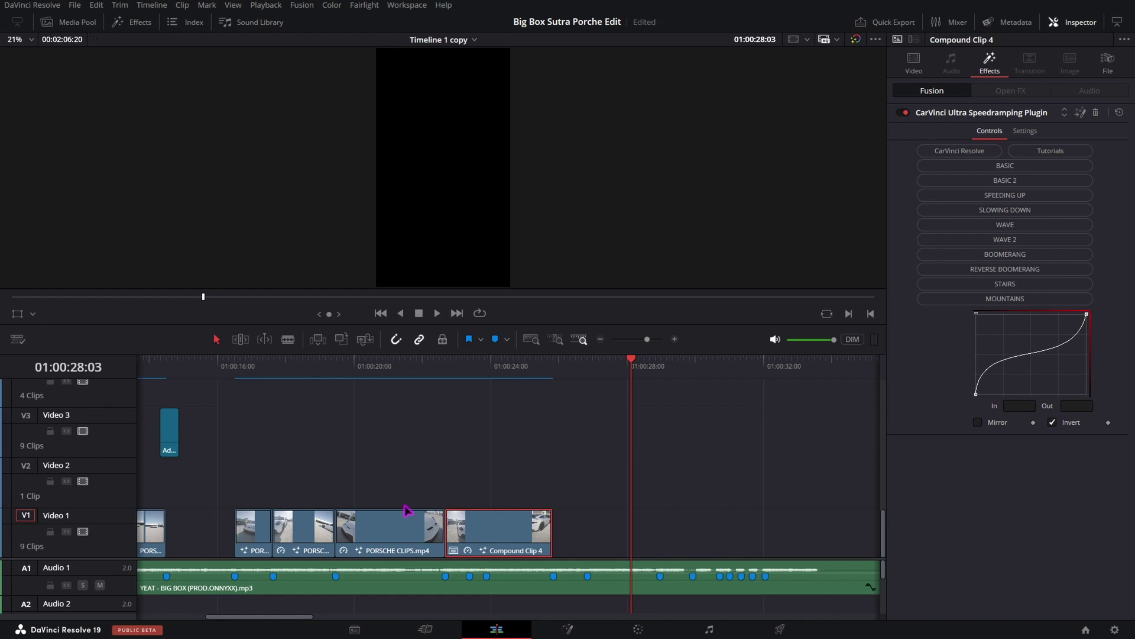
Add MotionBlur Plugin 2.0 to the first PORSCHE clip in Automatic mode with raised strength, then the other clips.
left_click(260, 361)
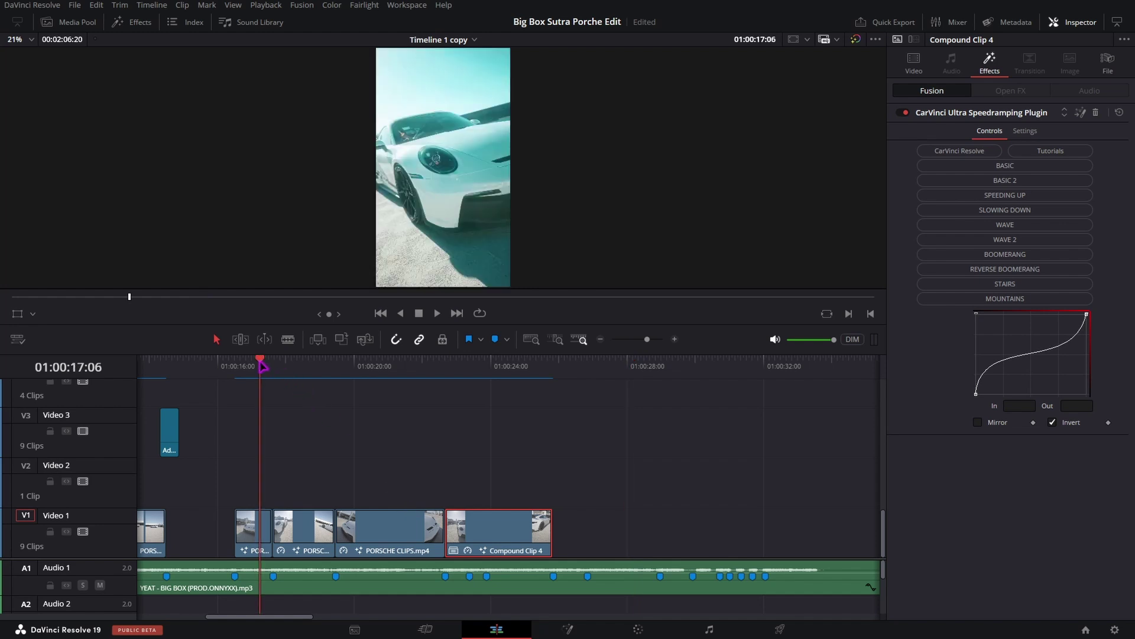
left_click(133, 21)
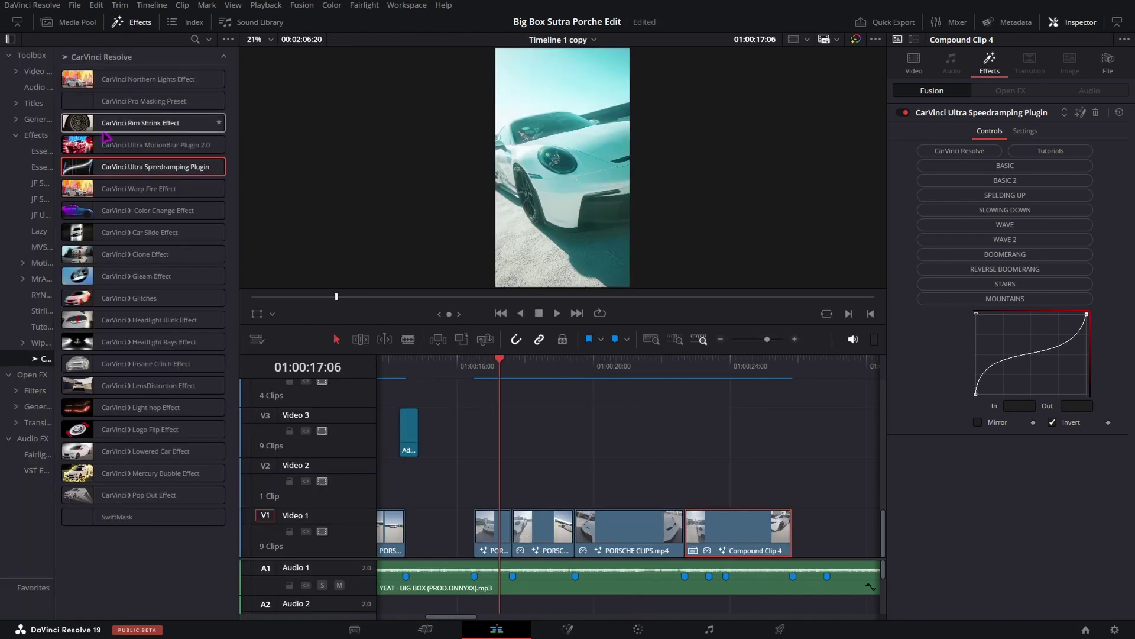
left_click_drag(106, 147, 492, 532)
left_click(986, 444)
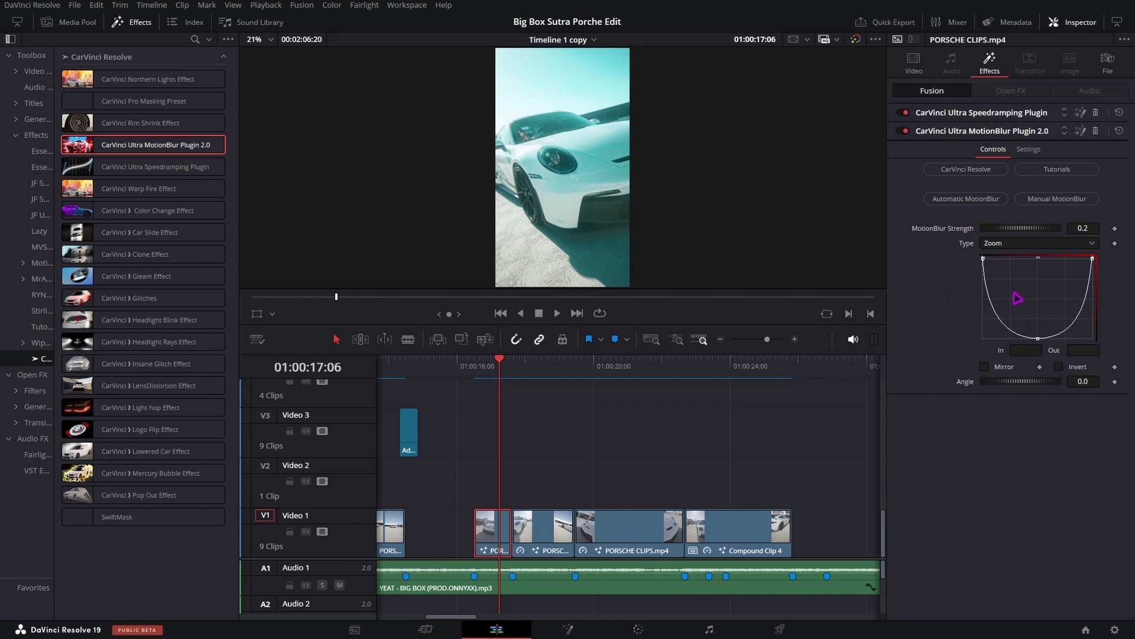
left_click(967, 199)
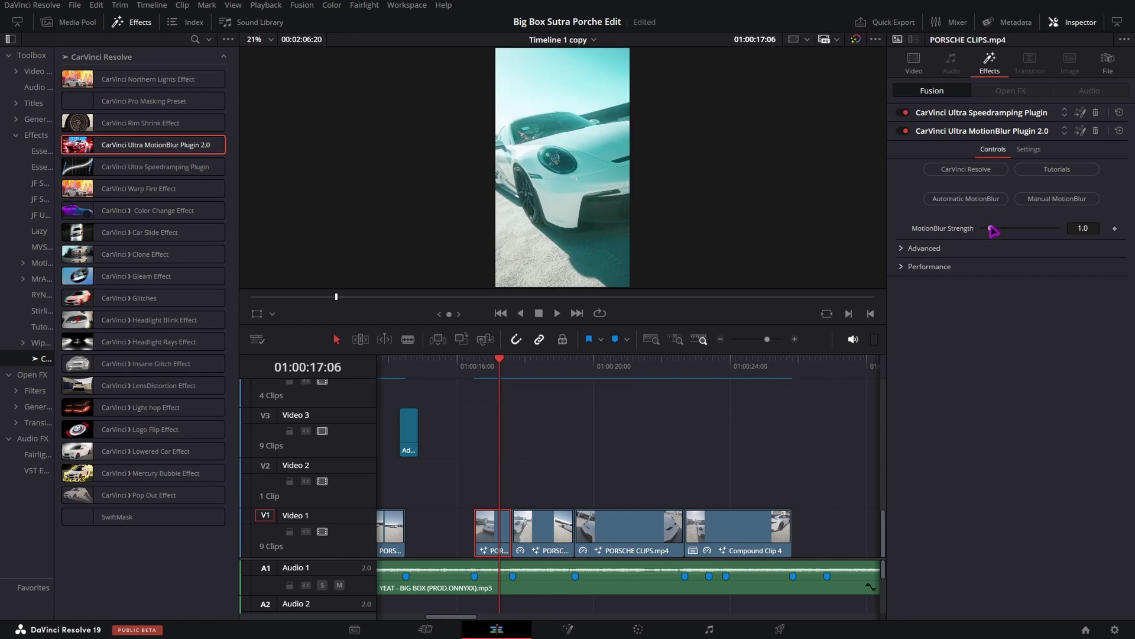
left_click_drag(992, 230, 999, 231)
mouse_move(116, 147)
left_mouse_down()
mouse_move(408, 192)
mouse_move(542, 524)
left_mouse_up()
Render-cache the MotionBlur Plugin 2.0 effect on the first and second PORSCHE clips.
key("shift+Down")
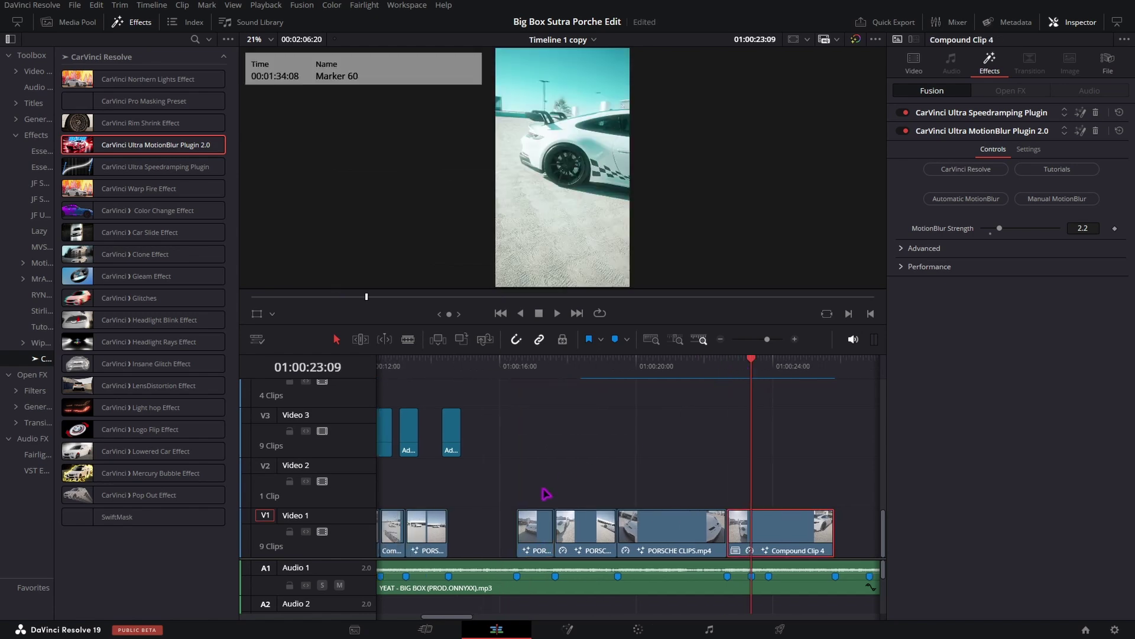
right_click(532, 529)
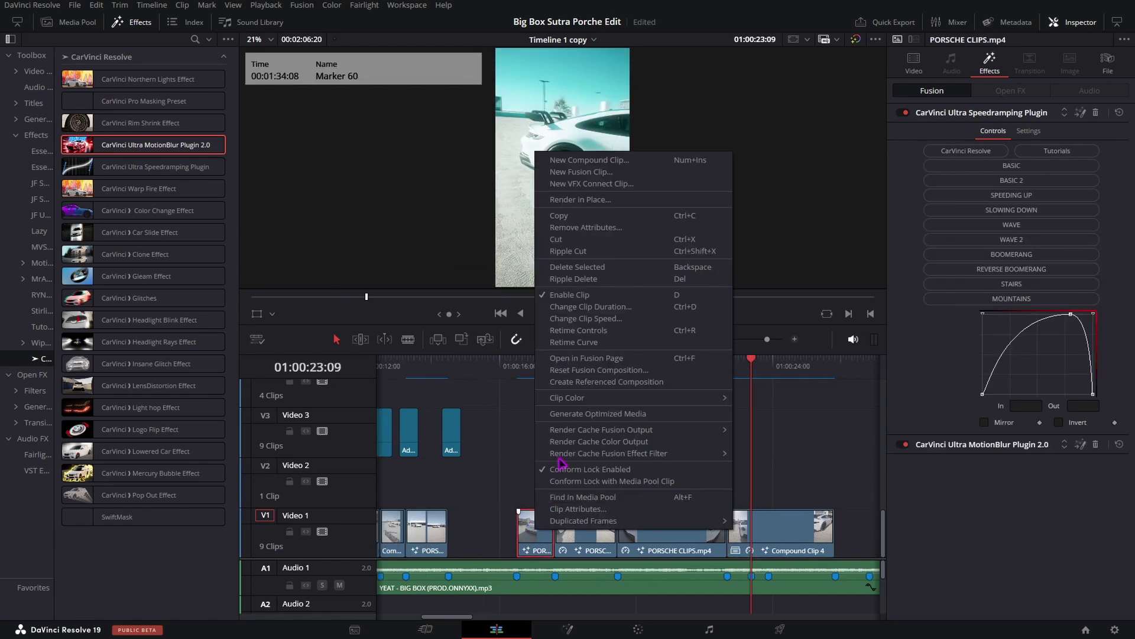
mouse_move(568, 454)
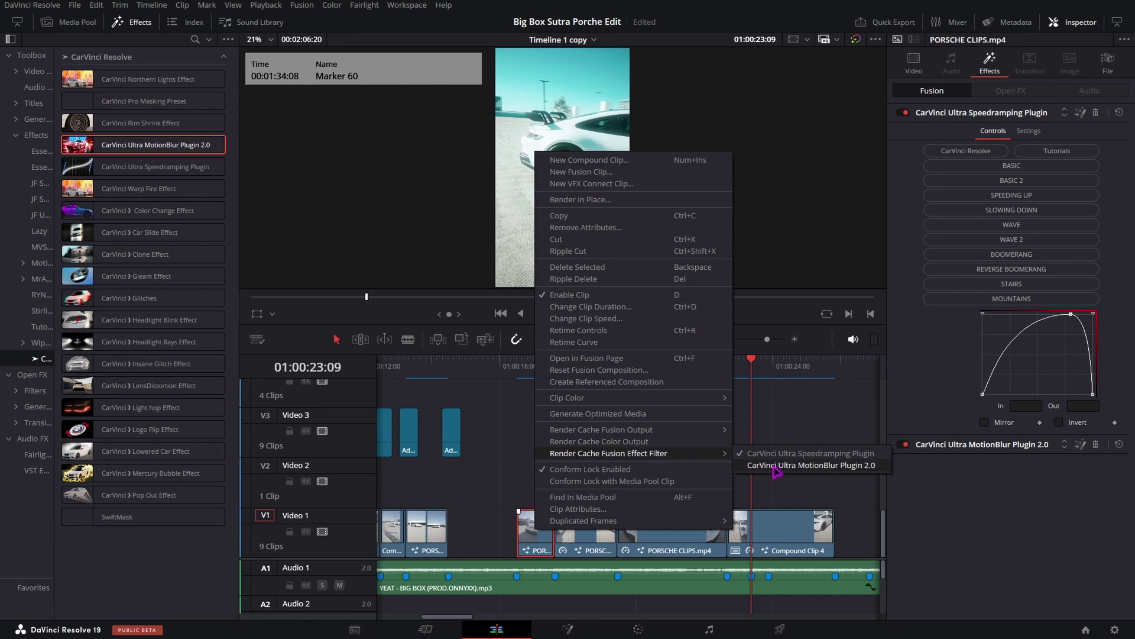
left_click(811, 466)
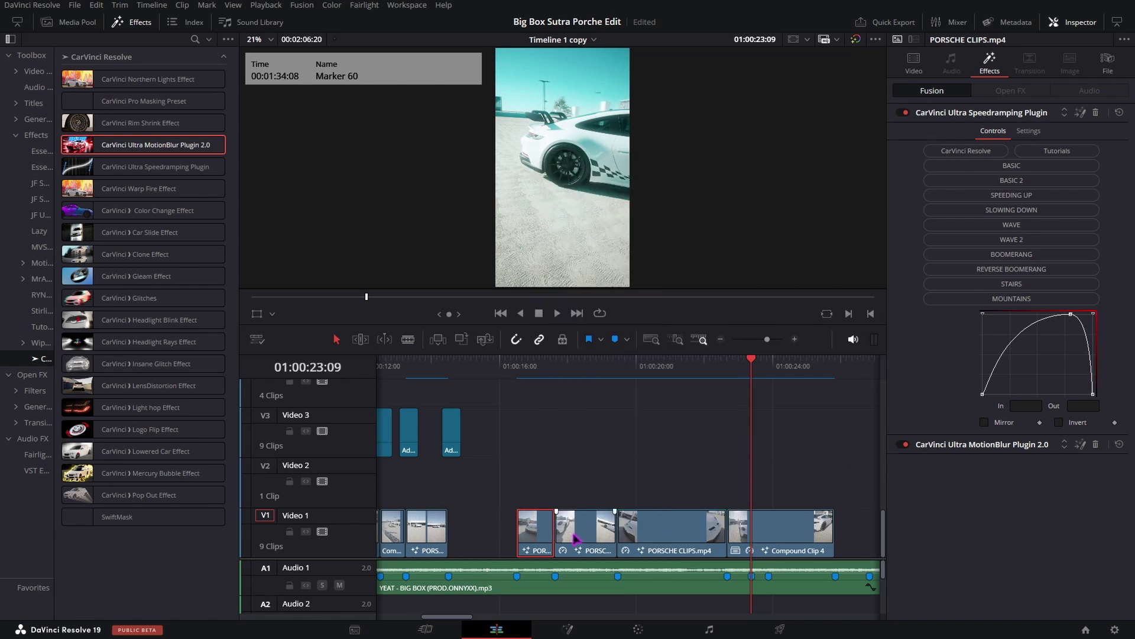
right_click(575, 538)
left_click(826, 474)
Toggle Conform Lock on the PORSCHE CLIPS.mp4 clip and show Compound Clip 4's MotionBlur settings.
right_click(653, 536)
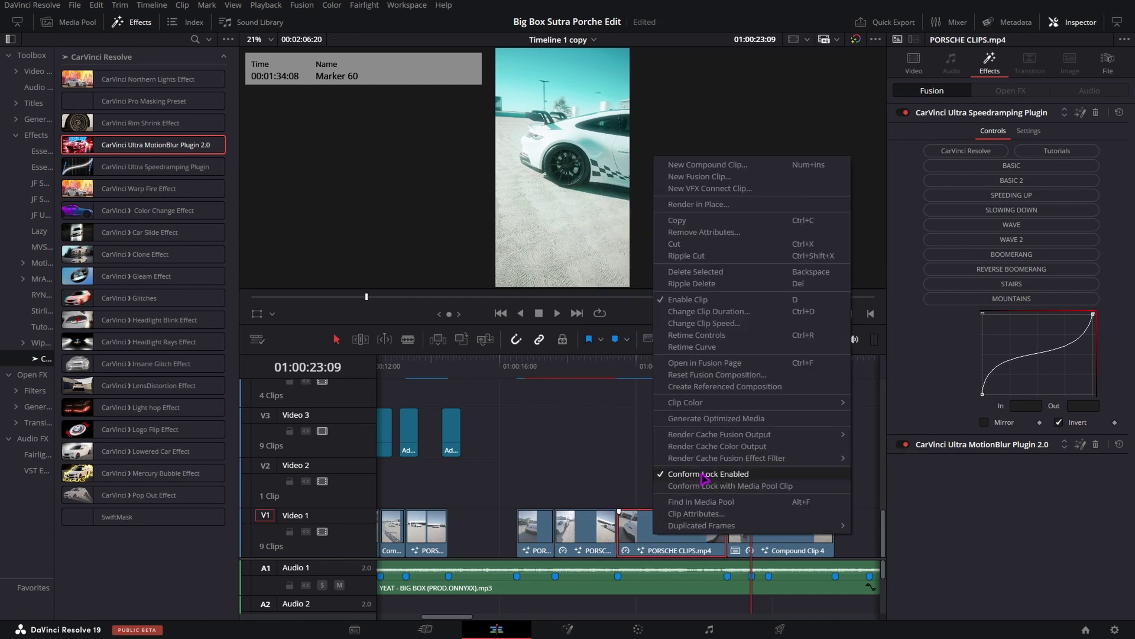
left_click(710, 474)
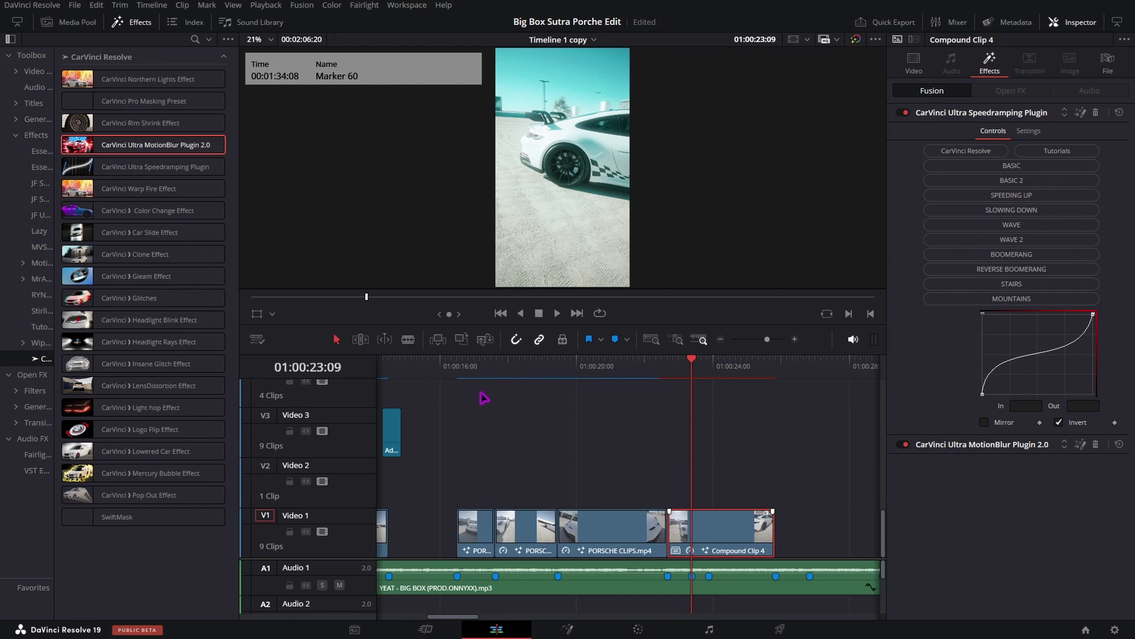
left_click(912, 443)
left_click(457, 362)
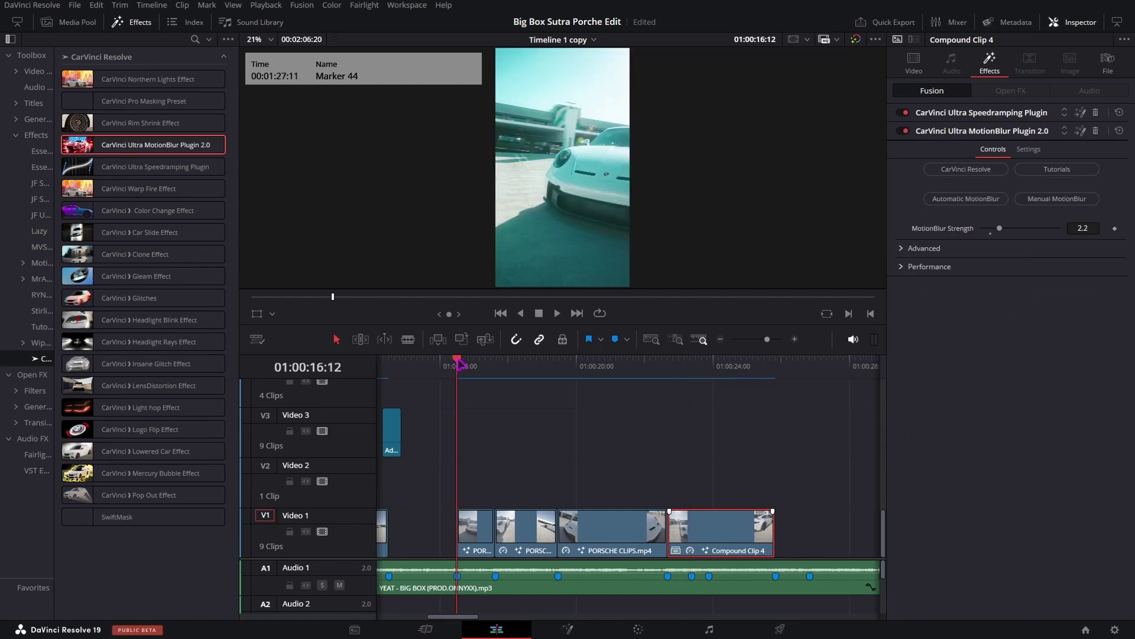
left_click_drag(460, 363, 494, 369)
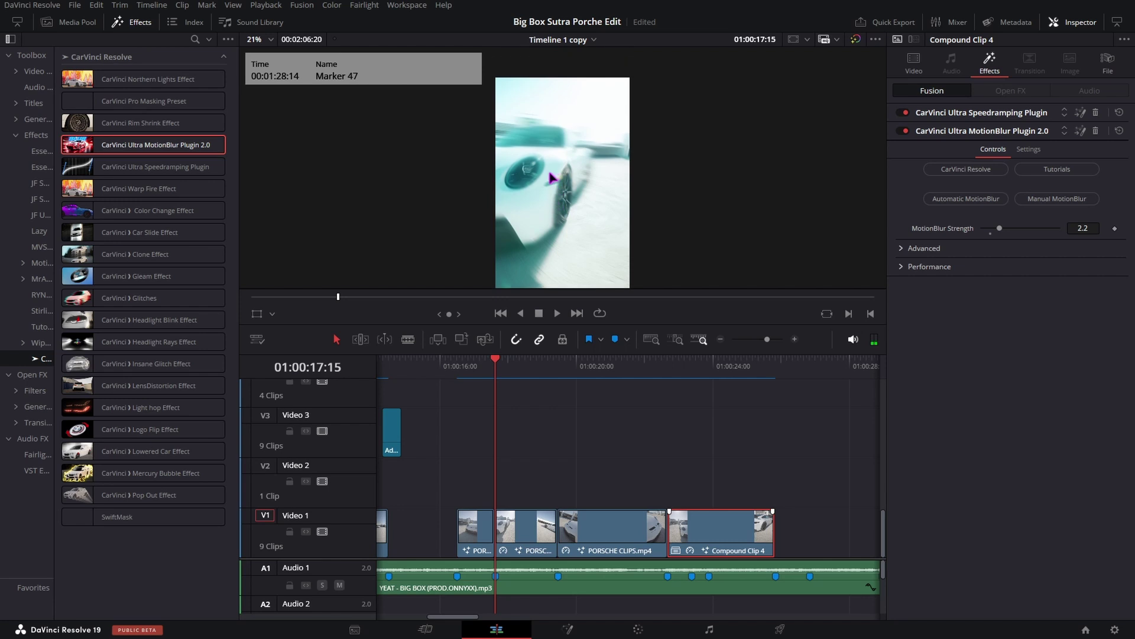